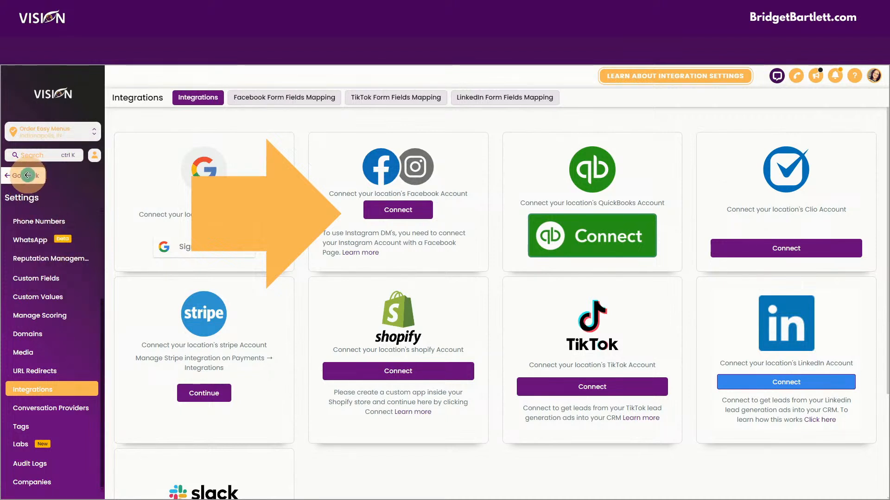
{"action": "mouse_move", "coordinate": [65, 488]}
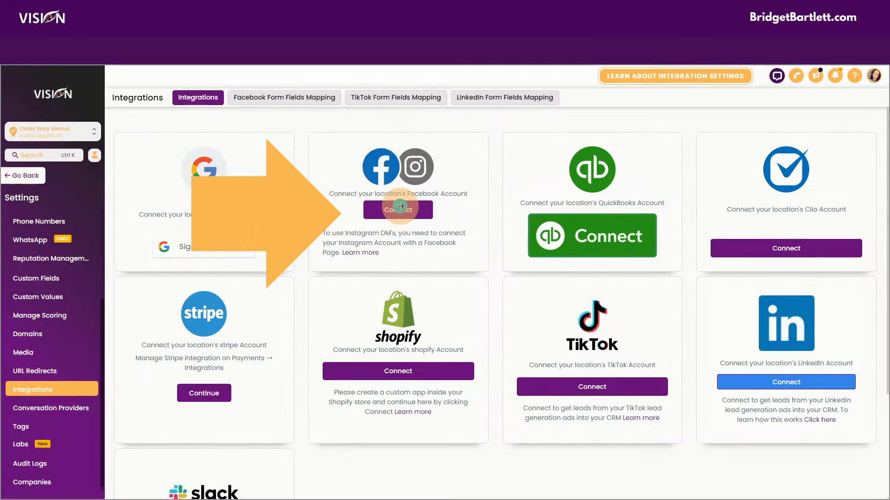
{"action": "left_click", "coordinate": [400, 206]}
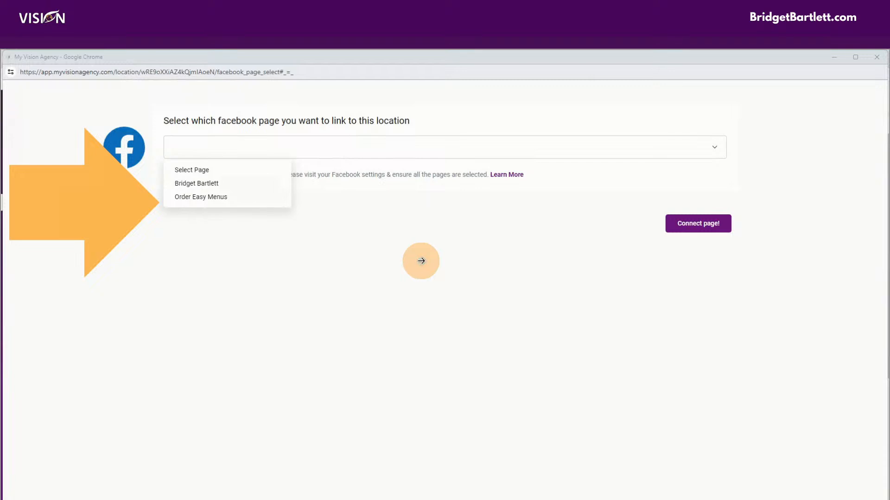
{"action": "left_click_drag", "start_coordinate": [420, 263], "coordinate": [562, 302]}
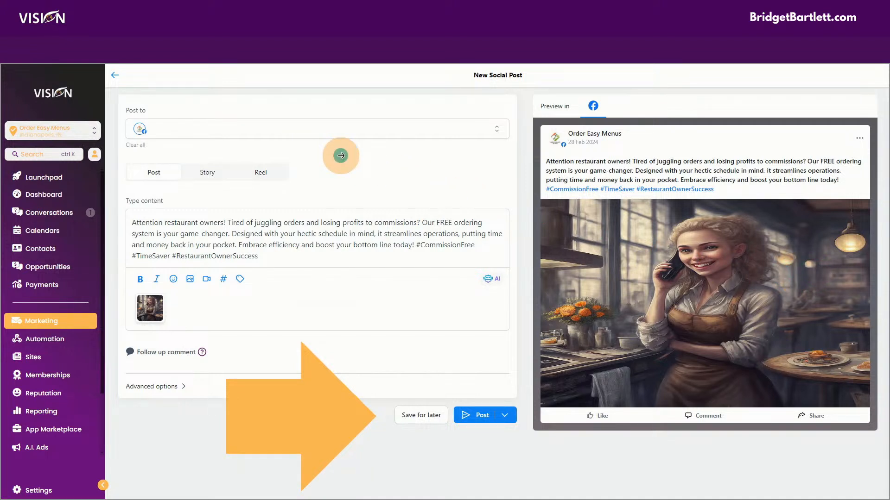
{"action": "left_click_drag", "start_coordinate": [352, 157], "coordinate": [359, 162]}
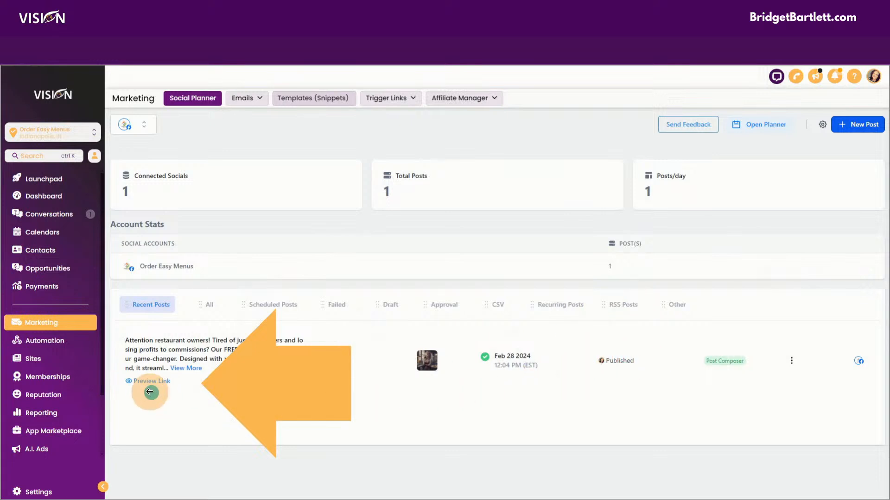
{"action": "left_click", "coordinate": [148, 382]}
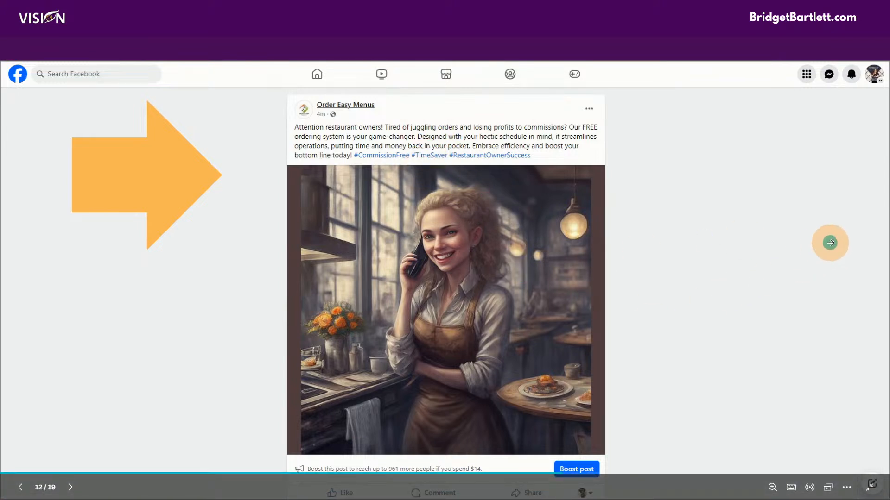
{"action": "left_click", "coordinate": [845, 246]}
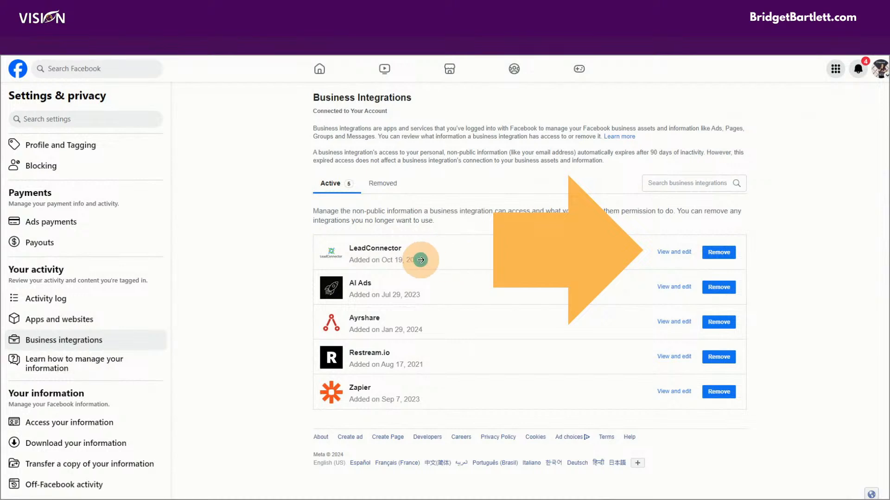
{"action": "left_click", "coordinate": [673, 252]}
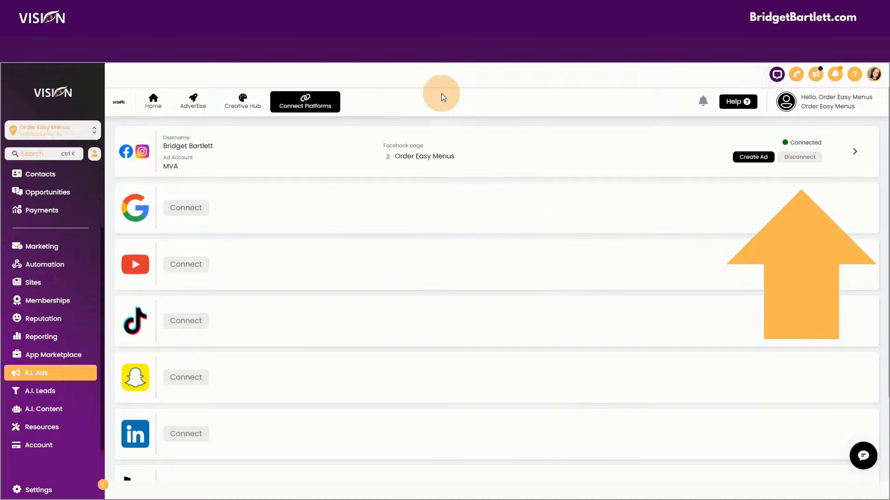
{"action": "left_click", "coordinate": [567, 95]}
{"action": "left_click", "coordinate": [558, 96]}
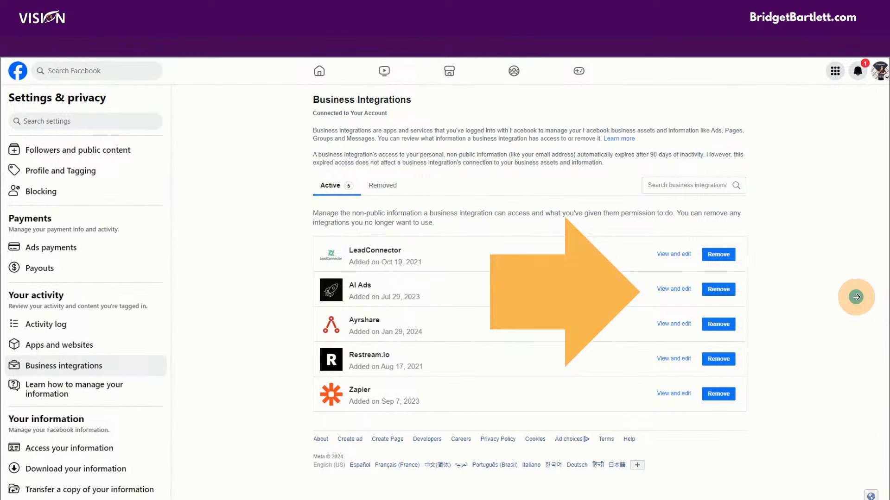
{"action": "left_click", "coordinate": [843, 281]}
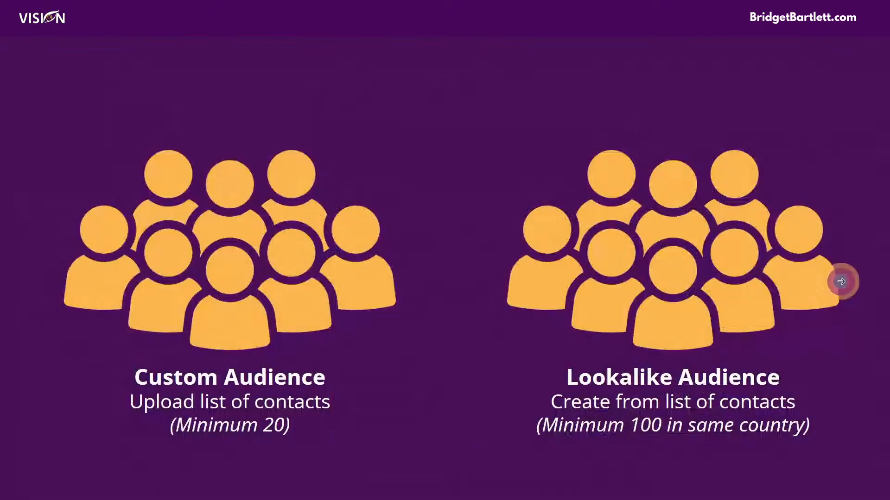
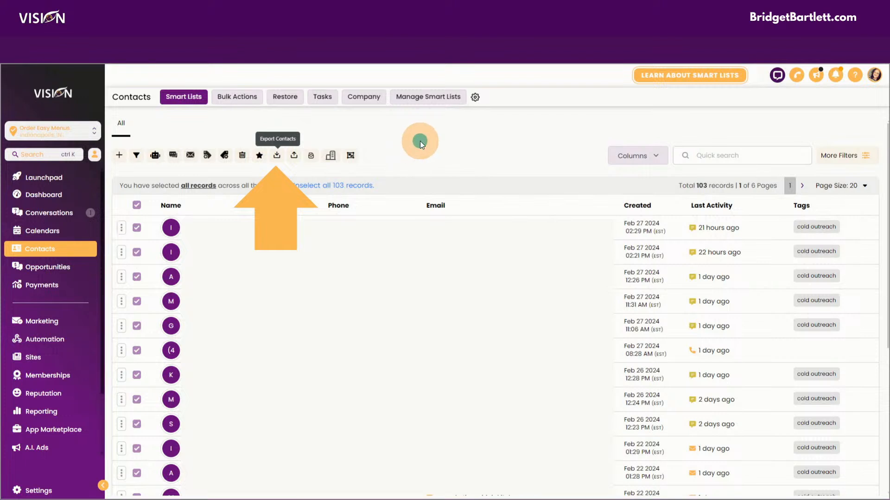
{"action": "left_click", "coordinate": [418, 146]}
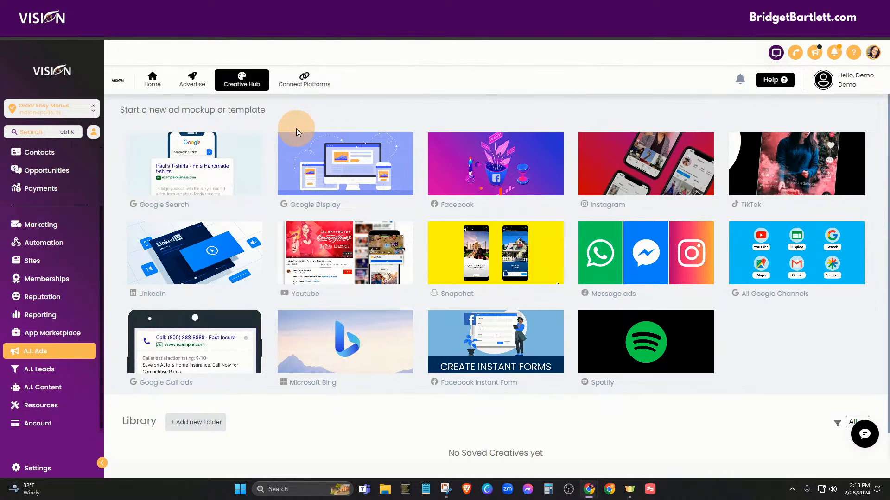
{"action": "left_click", "coordinate": [494, 156]}
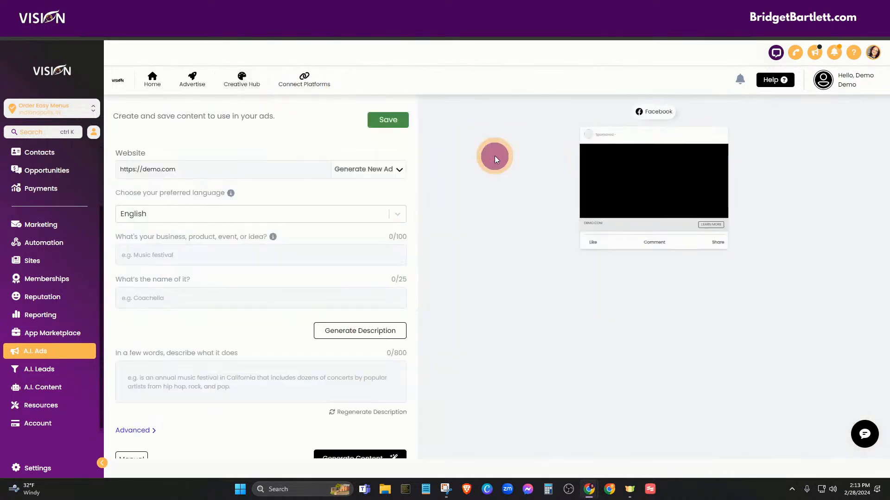
{"action": "left_click_drag", "start_coordinate": [203, 172], "coordinate": [144, 169]}
{"action": "left_click", "coordinate": [147, 173]}
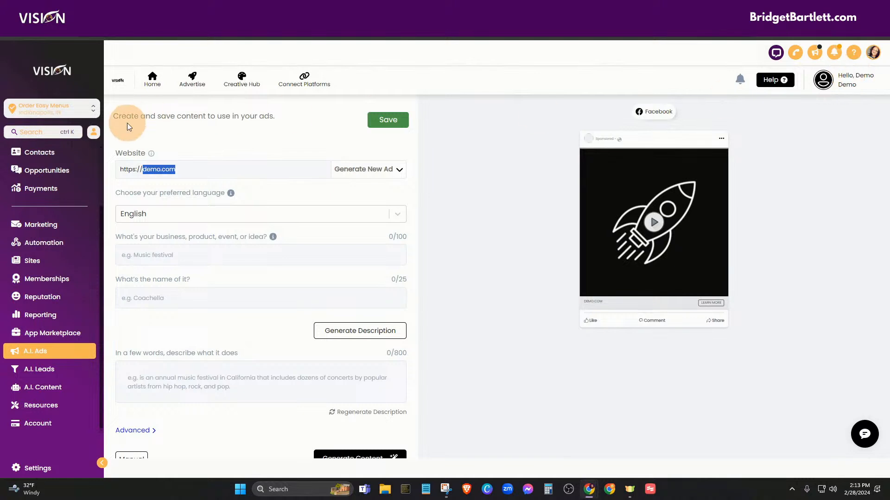
{"action": "left_click", "coordinate": [48, 31]}
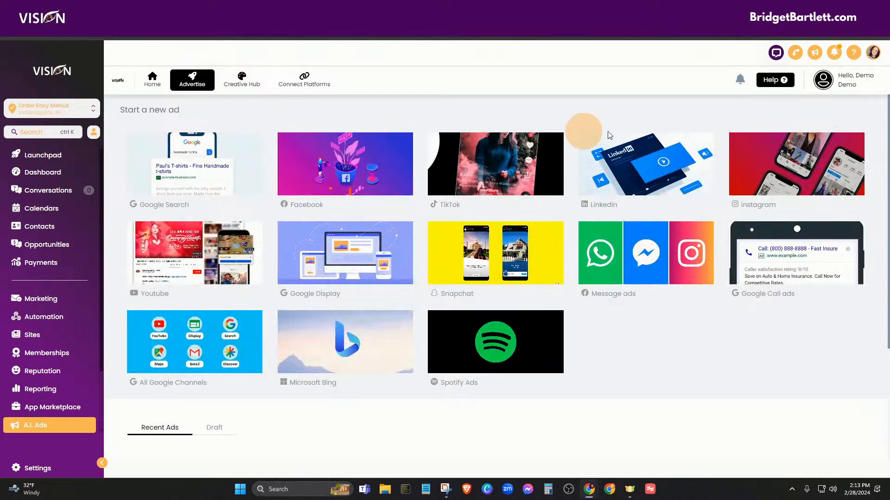
- Sign out of the Demo account in A.I. Ads and switch to the Order Easy Menus account
{"action": "left_click", "coordinate": [849, 86]}
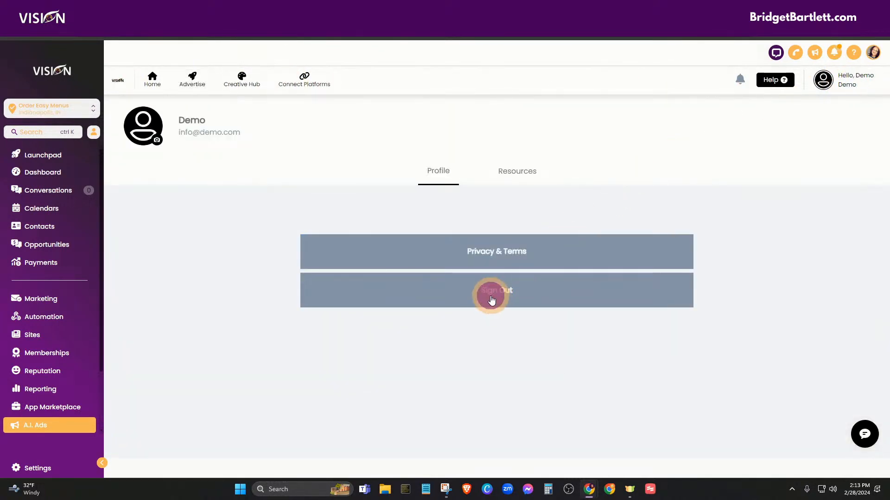
{"action": "left_click", "coordinate": [491, 301]}
{"action": "left_click", "coordinate": [300, 277]}
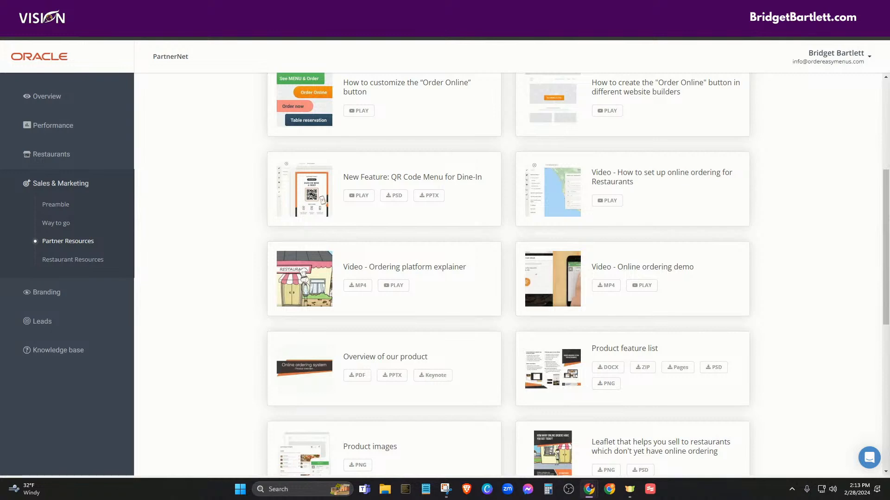
{"action": "left_click_drag", "start_coordinate": [889, 88], "coordinate": [324, 2]}
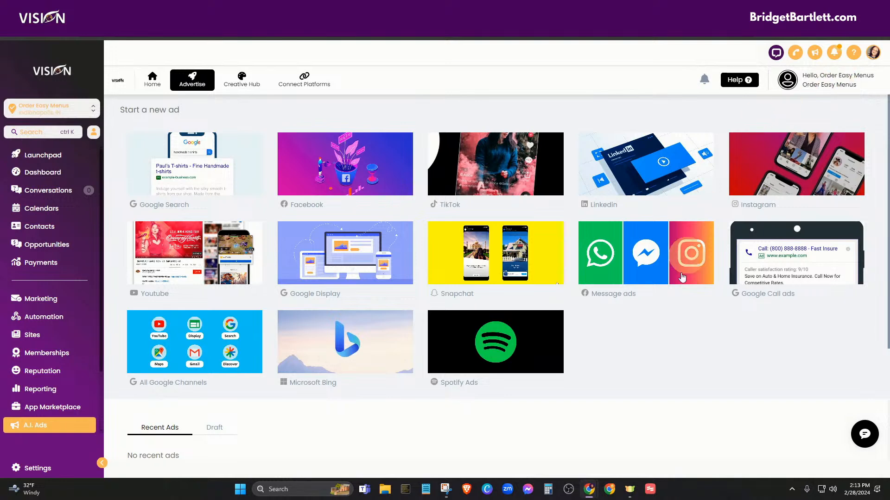
{"action": "scroll", "coordinate": [685, 328], "scroll_direction": "down", "scroll_amount": 1}
{"action": "scroll", "coordinate": [681, 328], "scroll_direction": "up", "scroll_amount": 1}
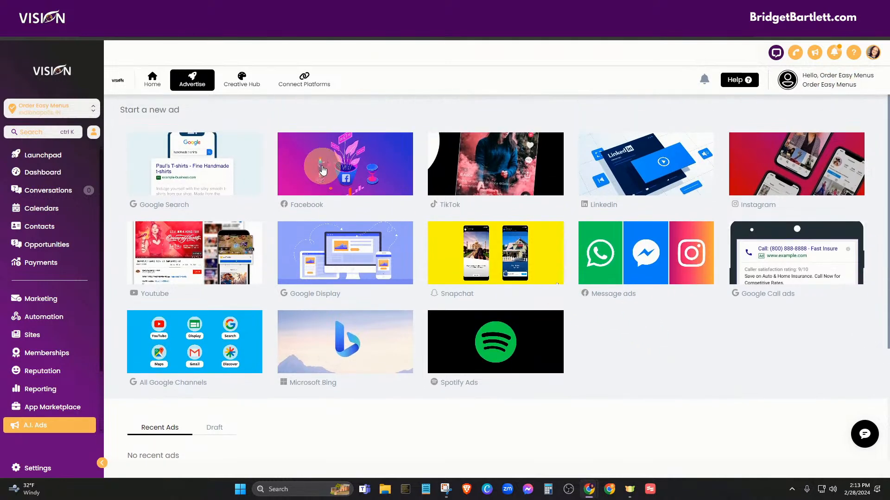
{"action": "left_click", "coordinate": [344, 174]}
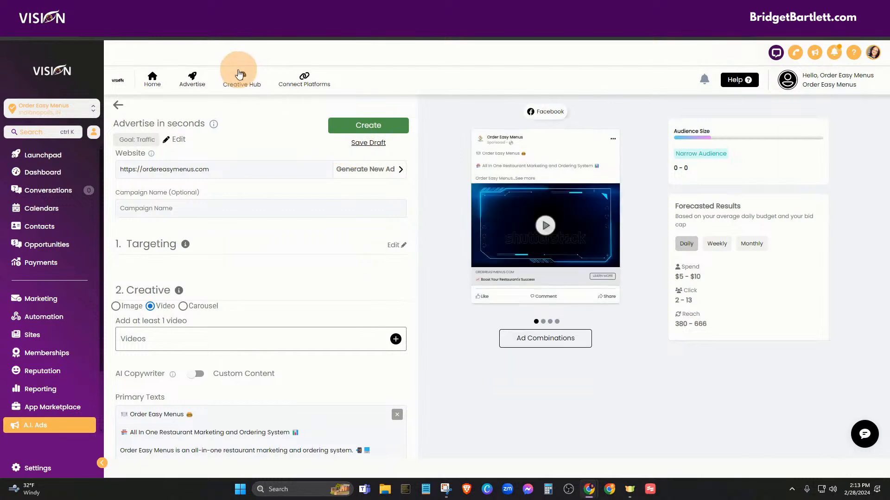
{"action": "left_click", "coordinate": [117, 106]}
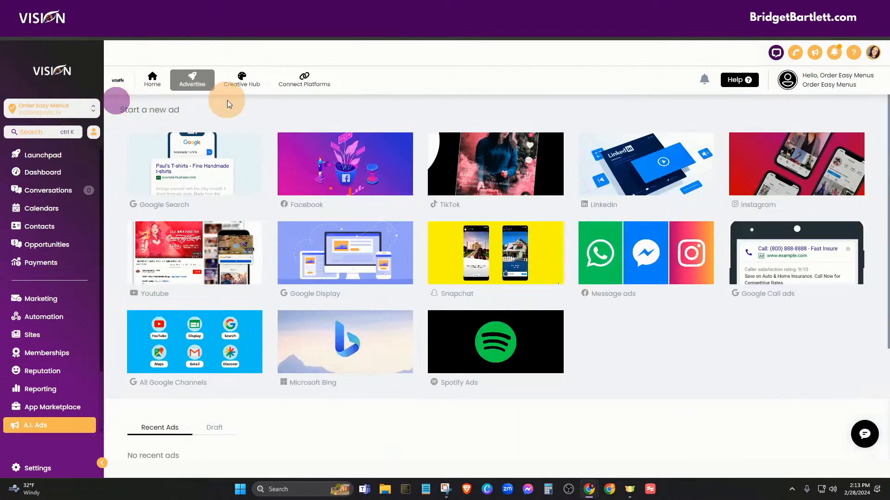
- Start a new Facebook ad creative in the Creative Hub for the Order Easy Menus account
{"action": "left_click", "coordinate": [242, 82]}
{"action": "left_click", "coordinate": [498, 163]}
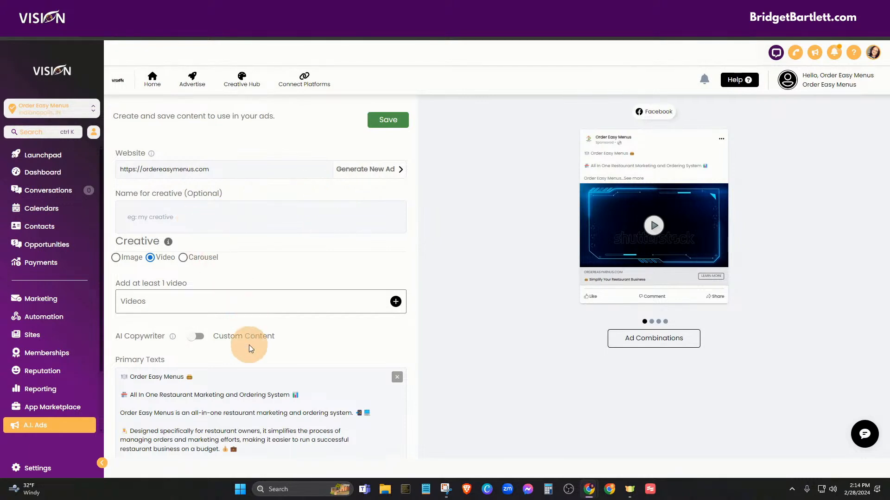
{"action": "scroll", "coordinate": [250, 333], "scroll_direction": "down", "scroll_amount": 1}
{"action": "scroll", "coordinate": [228, 377], "scroll_direction": "up", "scroll_amount": 1}
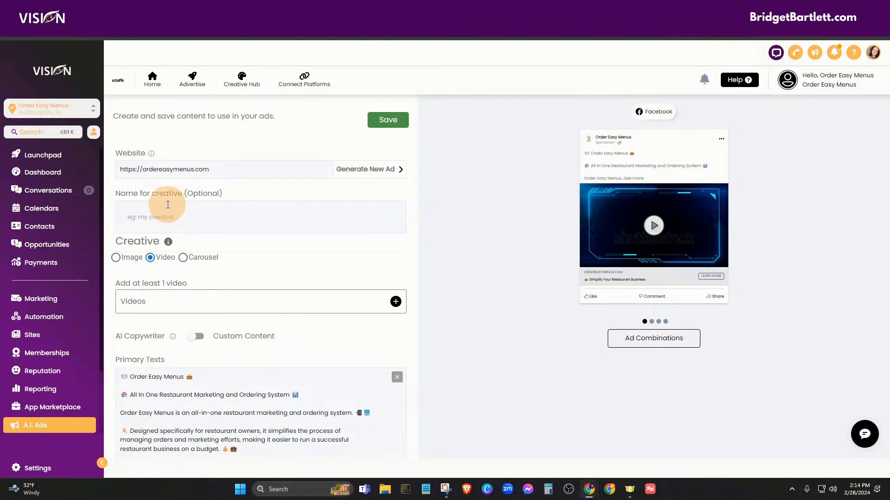
- Name the creative "Order Easy Menus: Intro" and set its media type to Image
{"action": "left_click", "coordinate": [151, 217]}
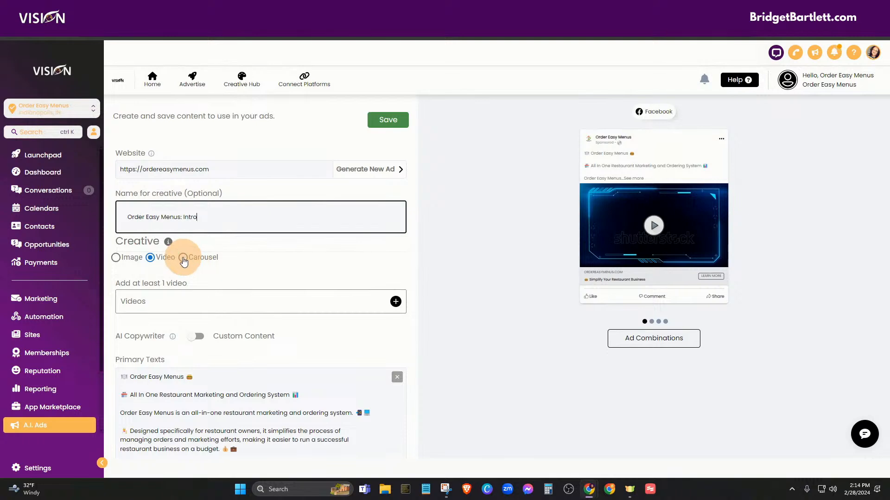
{"action": "left_click", "coordinate": [116, 257]}
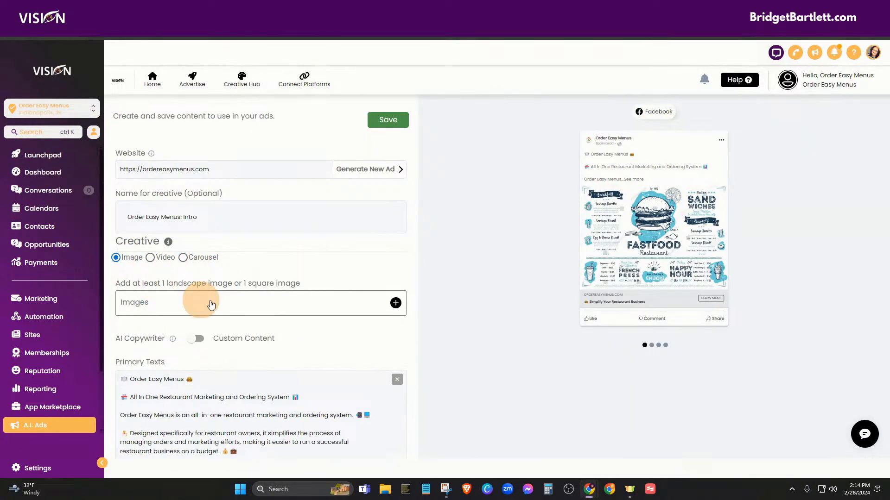
- Examine the image sources offered for the creative: uploads, AI-created images, Shutterstock, website images, AI image generation and suggested media
{"action": "left_click", "coordinate": [396, 303]}
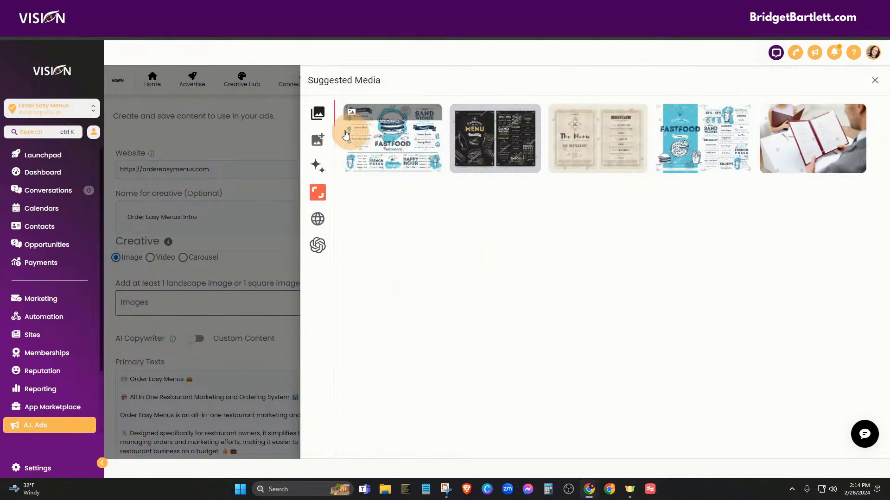
{"action": "left_click", "coordinate": [317, 141]}
{"action": "left_click", "coordinate": [319, 172]}
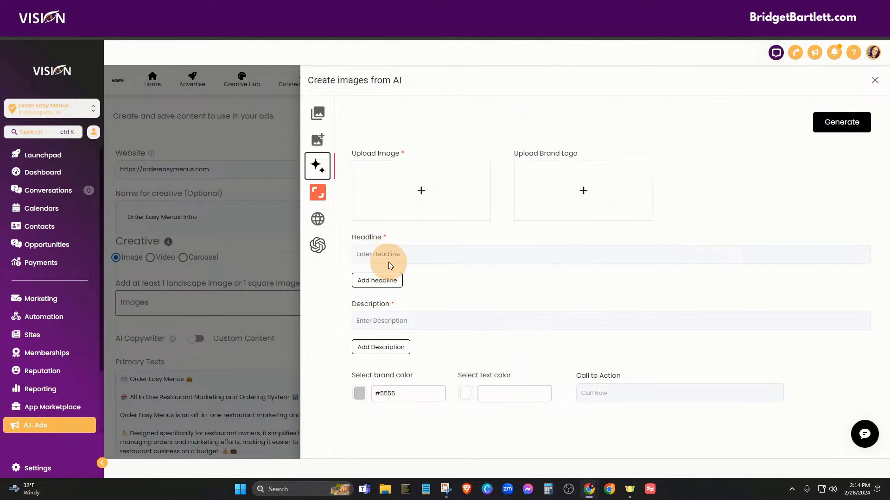
{"action": "left_click", "coordinate": [318, 193]}
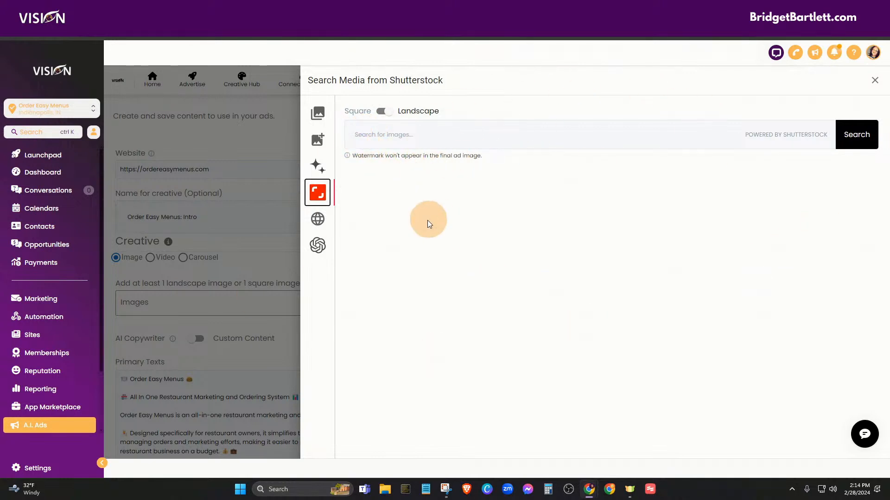
{"action": "left_click", "coordinate": [318, 218]}
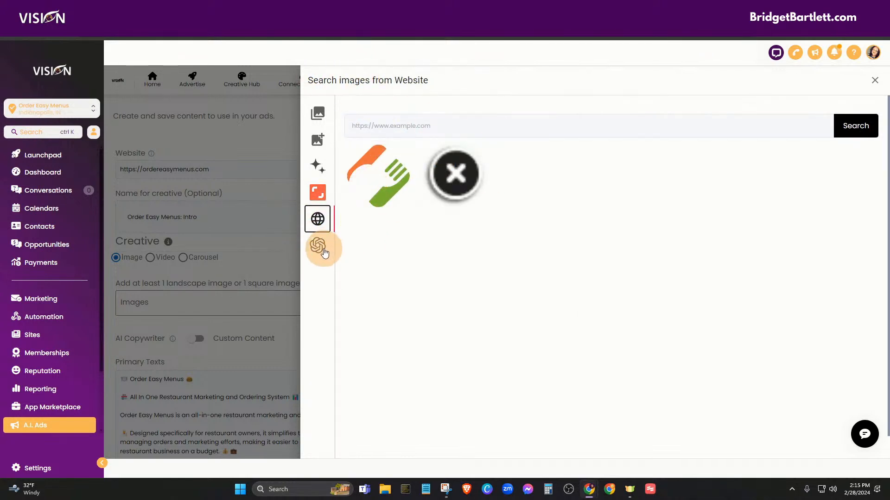
{"action": "left_click", "coordinate": [324, 253]}
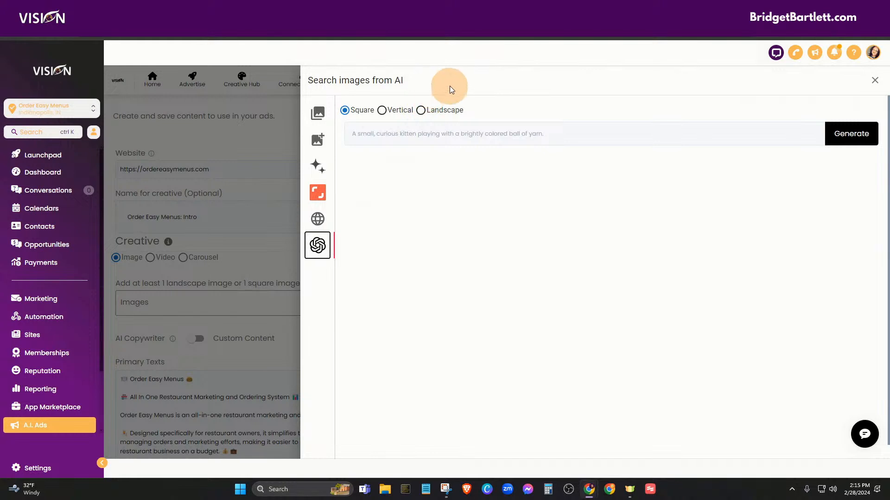
{"action": "left_click", "coordinate": [318, 112]}
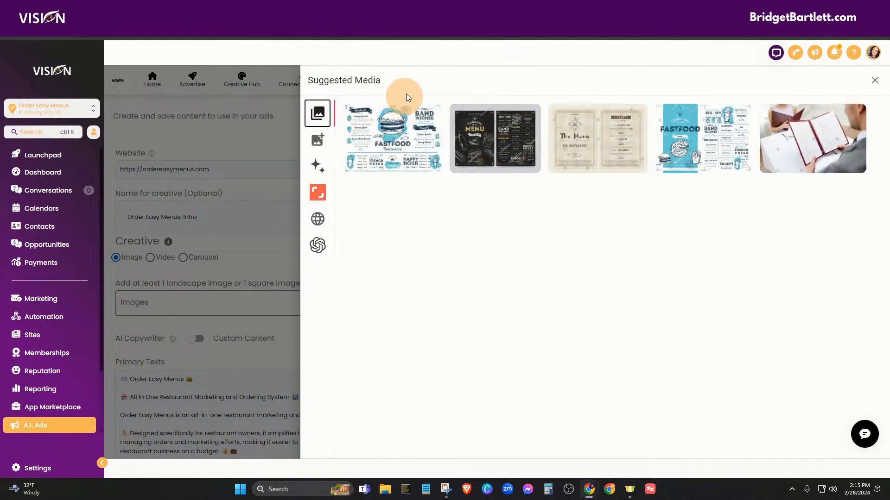
{"action": "left_click", "coordinate": [317, 139]}
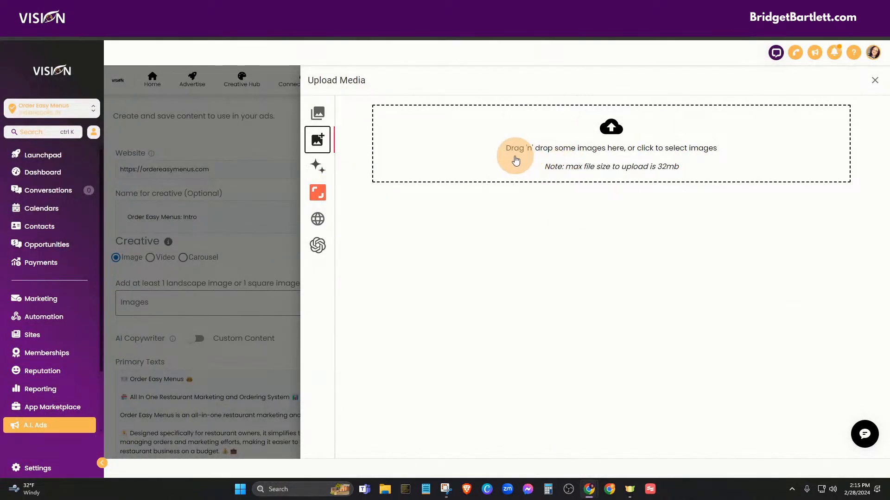
{"action": "left_click", "coordinate": [613, 140]}
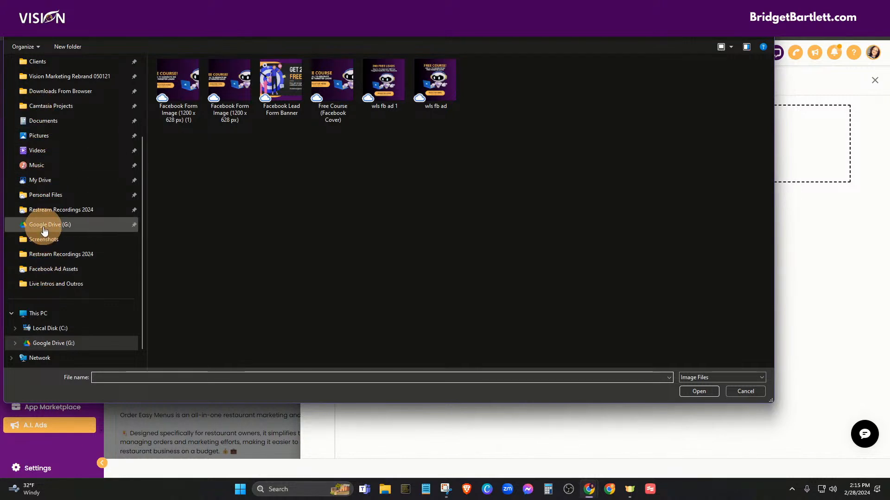
{"action": "scroll", "coordinate": [69, 125], "scroll_direction": "up", "scroll_amount": 1}
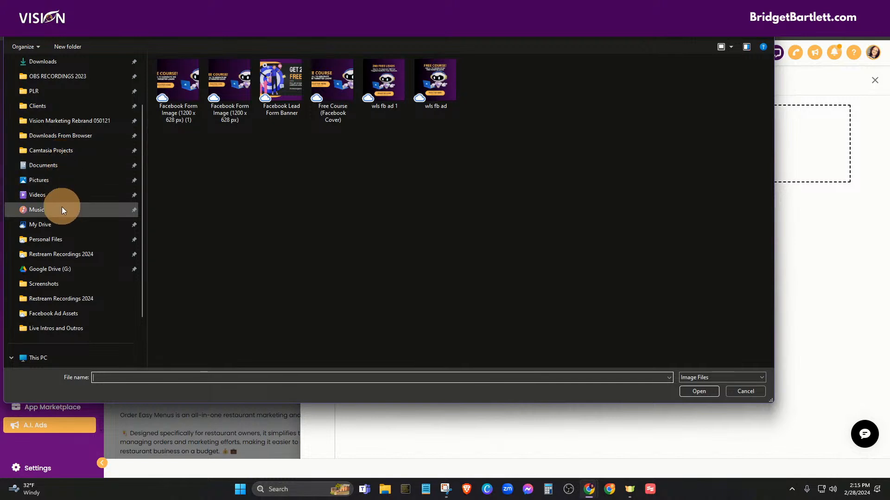
{"action": "left_click", "coordinate": [60, 224]}
{"action": "scroll", "coordinate": [284, 255], "scroll_direction": "down", "scroll_amount": 5}
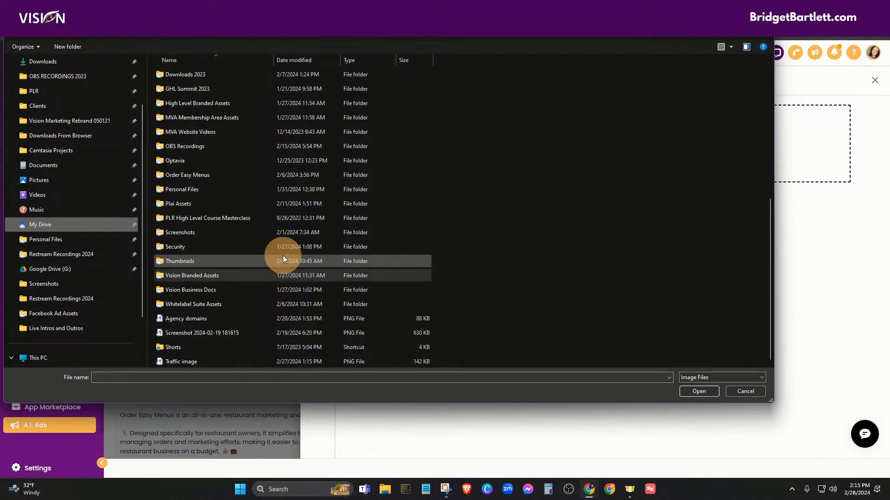
{"action": "double_click", "coordinate": [194, 174]}
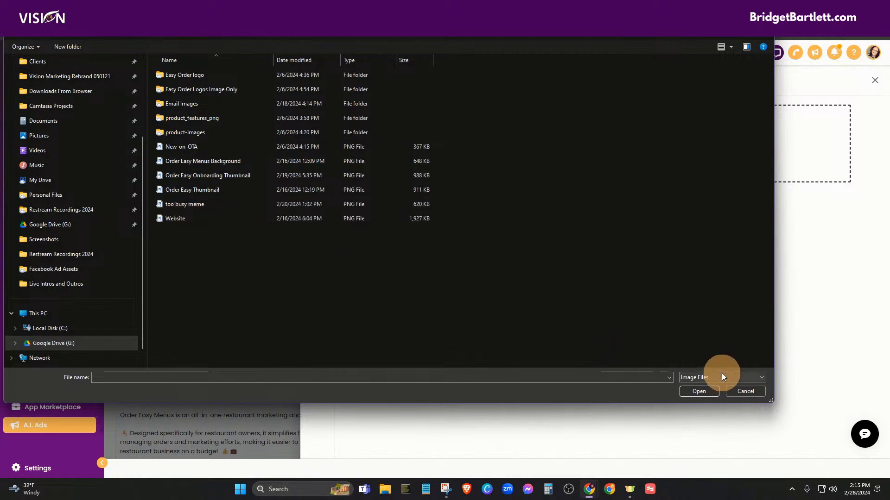
{"action": "left_click", "coordinate": [747, 390]}
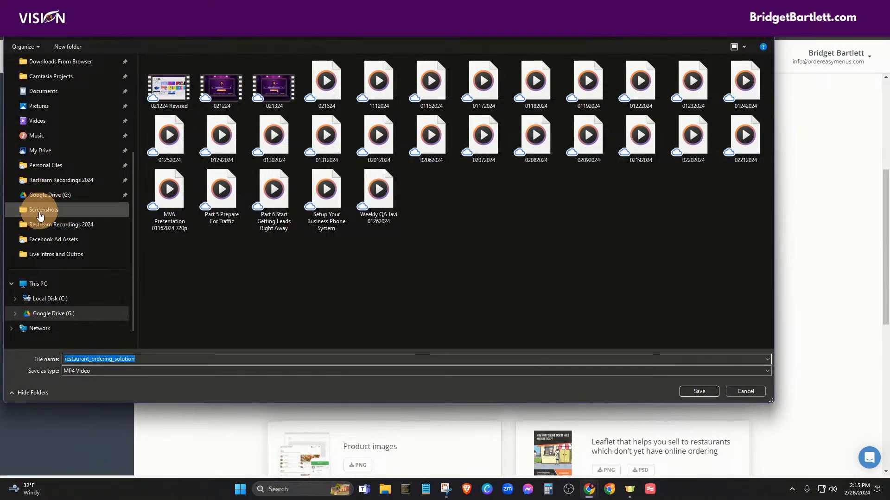
- Try to save the restaurant_ordering_solution MP4 video into the Order Easy Menus folder of My Drive
{"action": "left_click", "coordinate": [35, 151]}
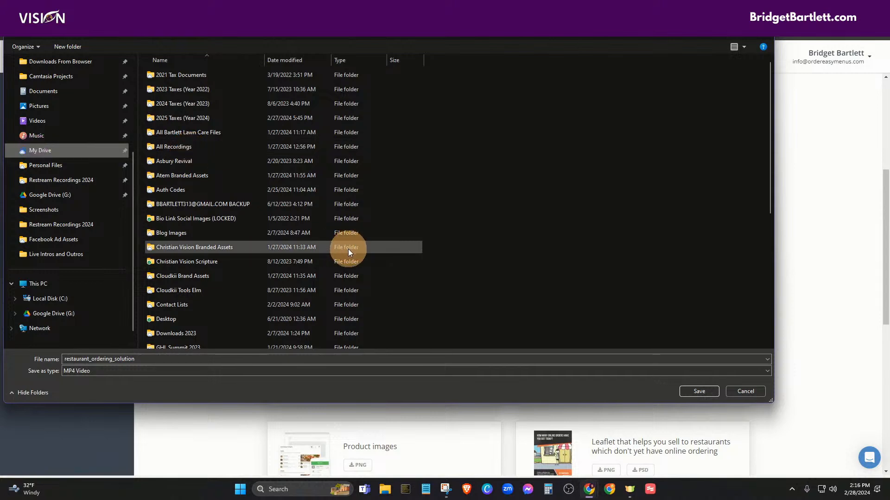
{"action": "scroll", "coordinate": [296, 273], "scroll_direction": "down", "scroll_amount": 3}
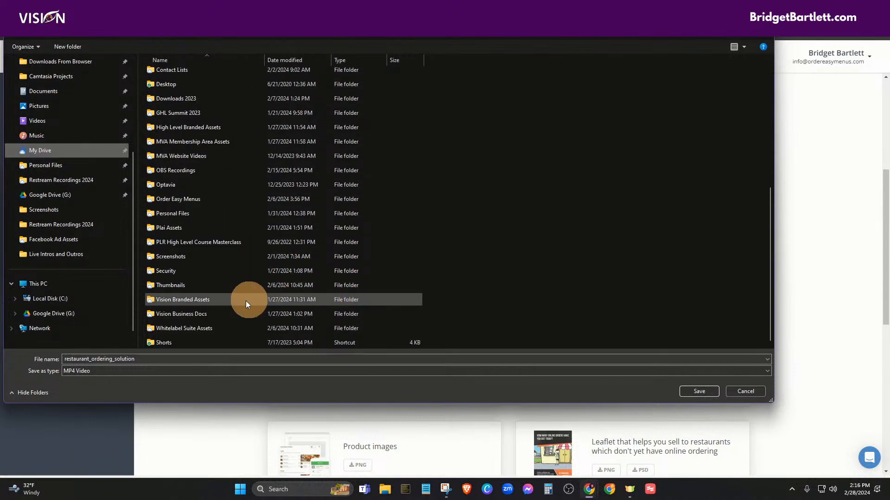
{"action": "double_click", "coordinate": [175, 200]}
{"action": "left_click", "coordinate": [701, 391]}
{"action": "left_click", "coordinate": [505, 247]}
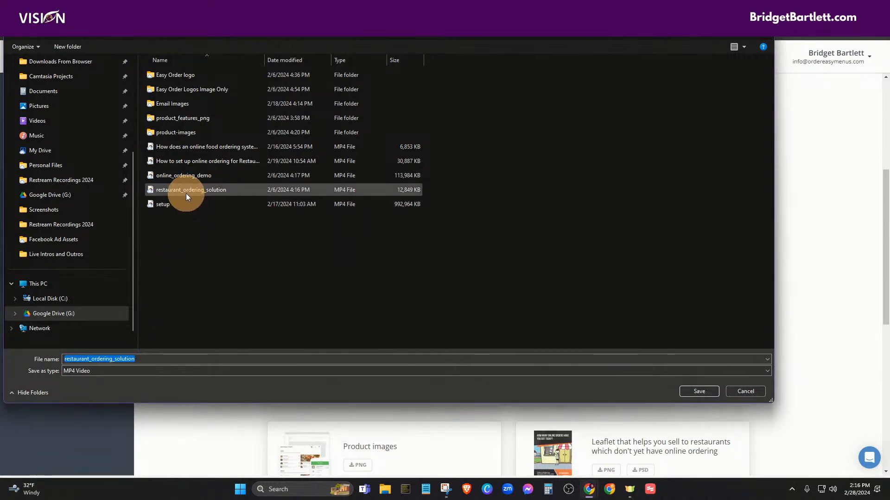
{"action": "left_click", "coordinate": [740, 394]}
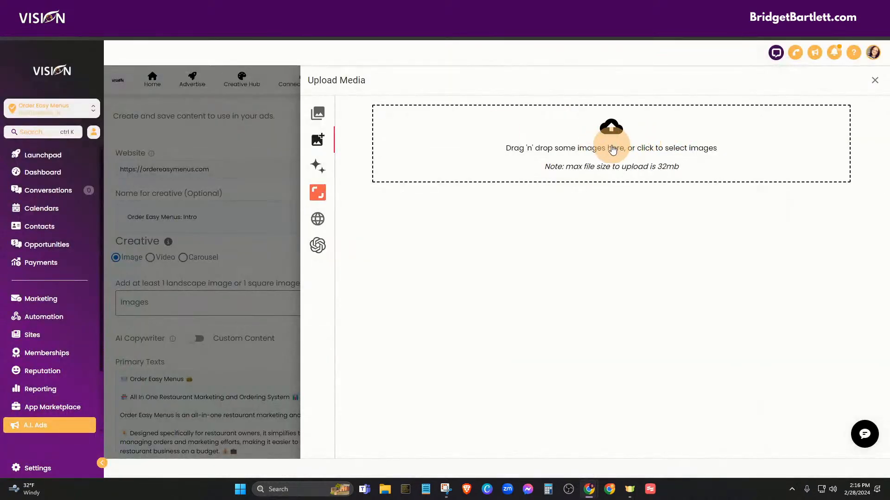
{"action": "left_click", "coordinate": [607, 133]}
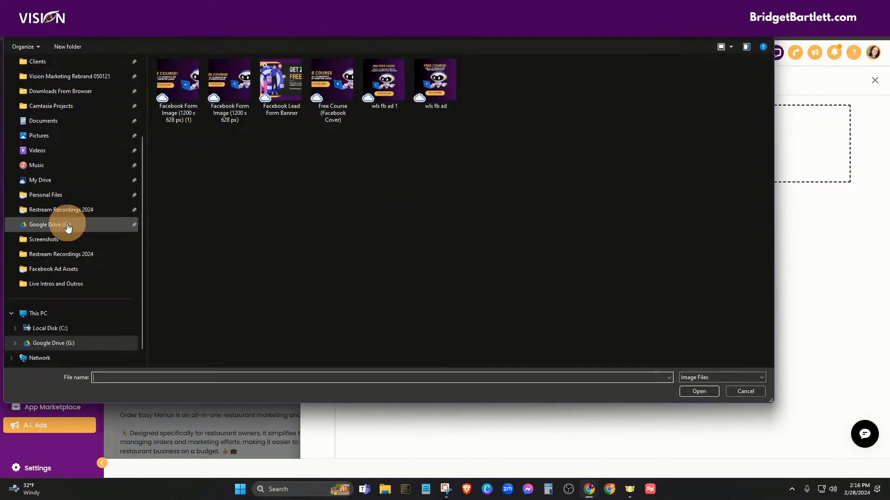
{"action": "left_click", "coordinate": [67, 227]}
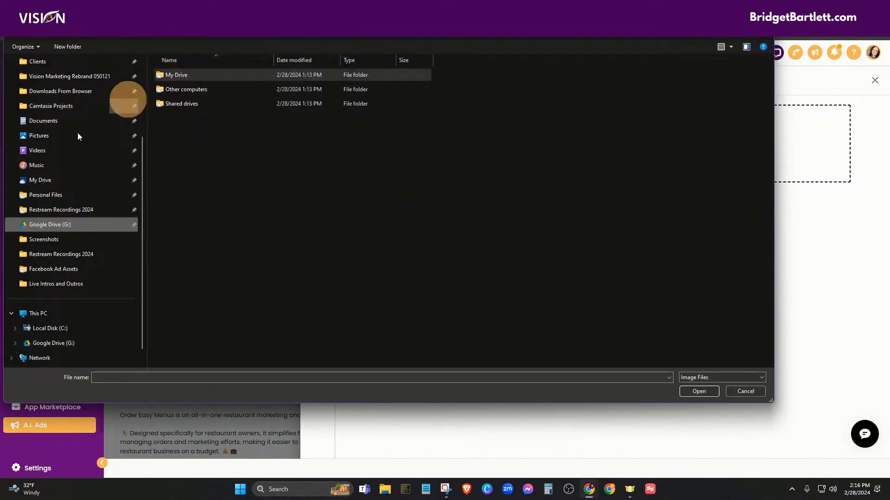
{"action": "double_click", "coordinate": [179, 76]}
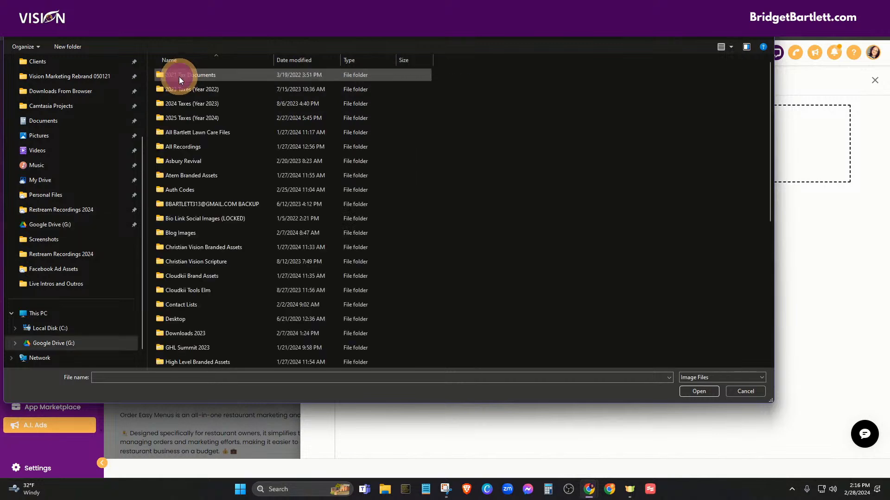
{"action": "scroll", "coordinate": [246, 232], "scroll_direction": "down", "scroll_amount": 6}
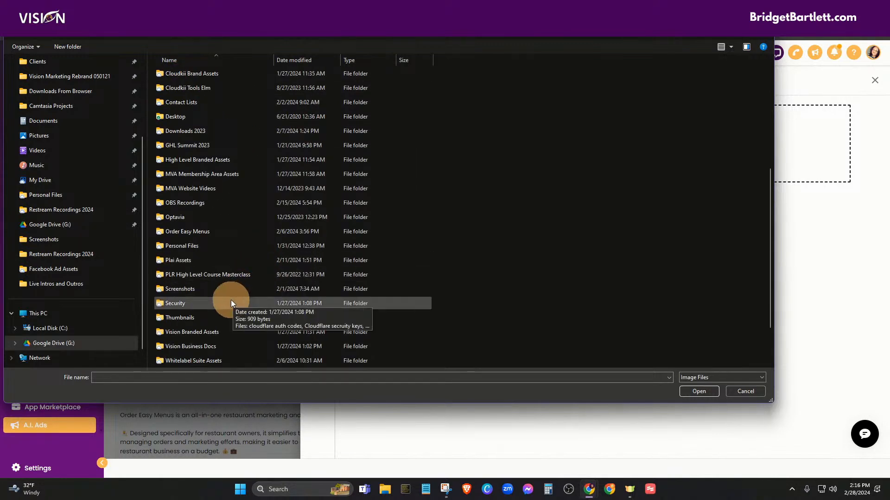
{"action": "double_click", "coordinate": [198, 174]}
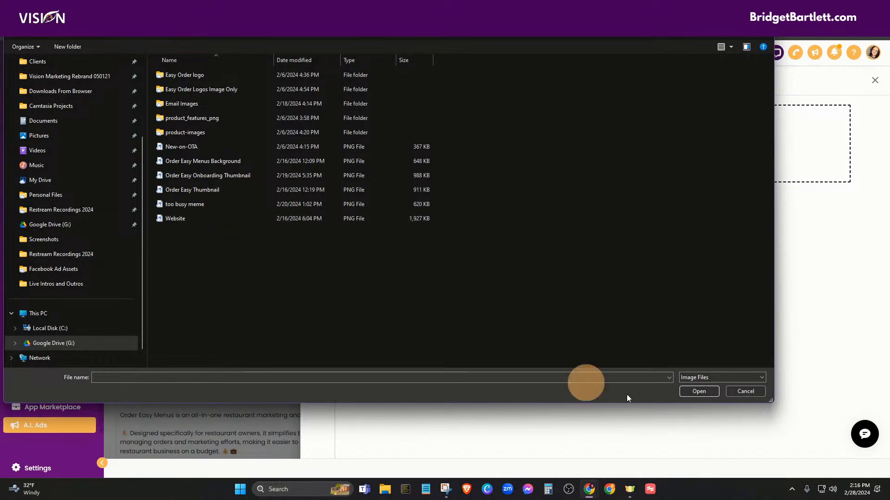
{"action": "left_click", "coordinate": [741, 391]}
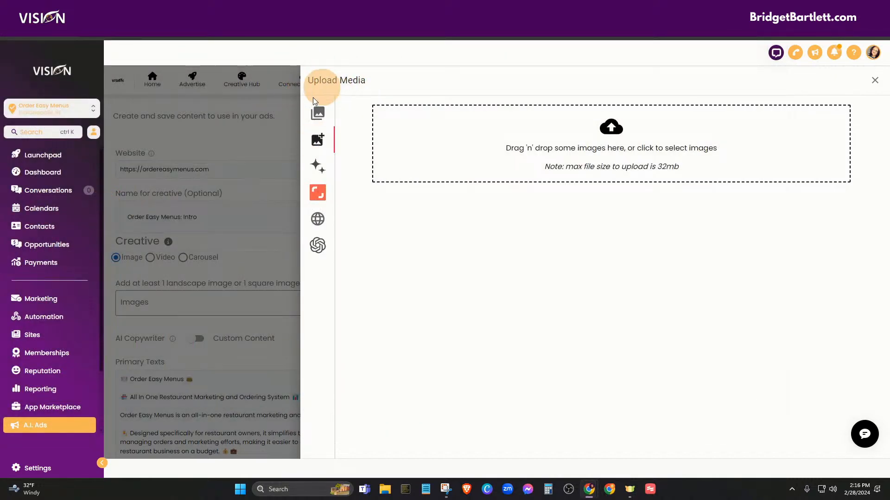
{"action": "left_click", "coordinate": [875, 81]}
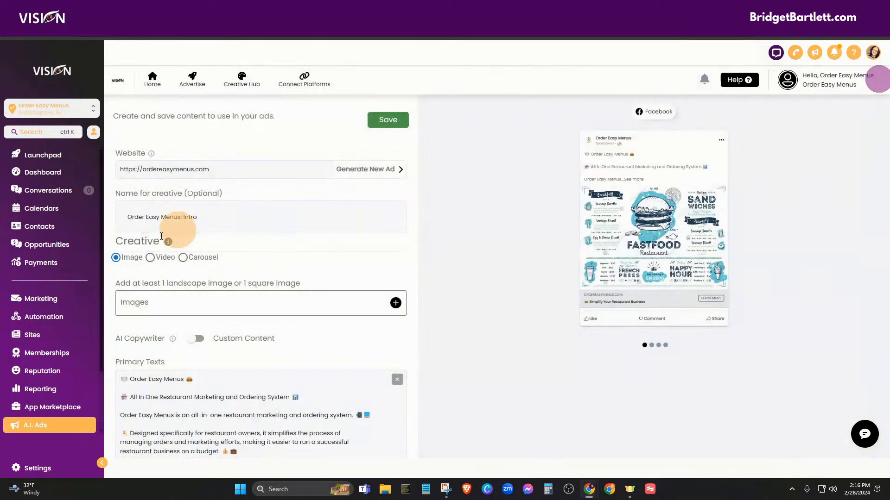
- Change the creative's media type to Video and add the previously uploaded storefront video to it
{"action": "left_click", "coordinate": [151, 259]}
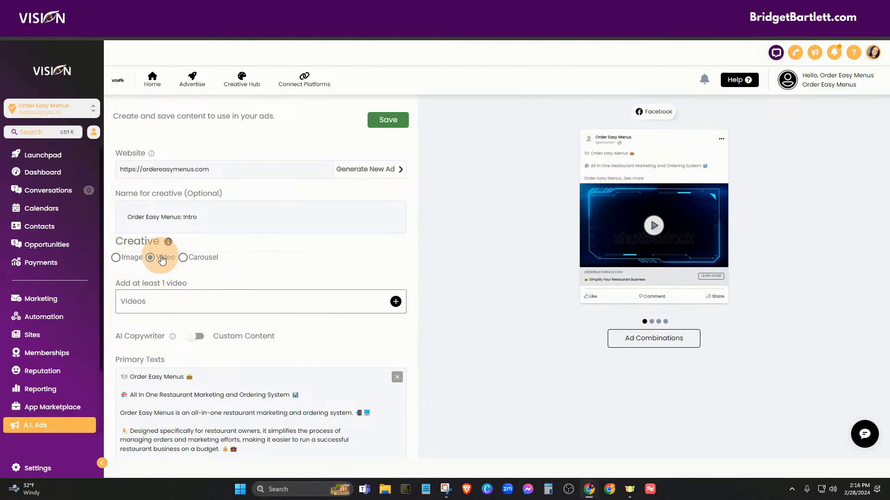
{"action": "left_click", "coordinate": [394, 303]}
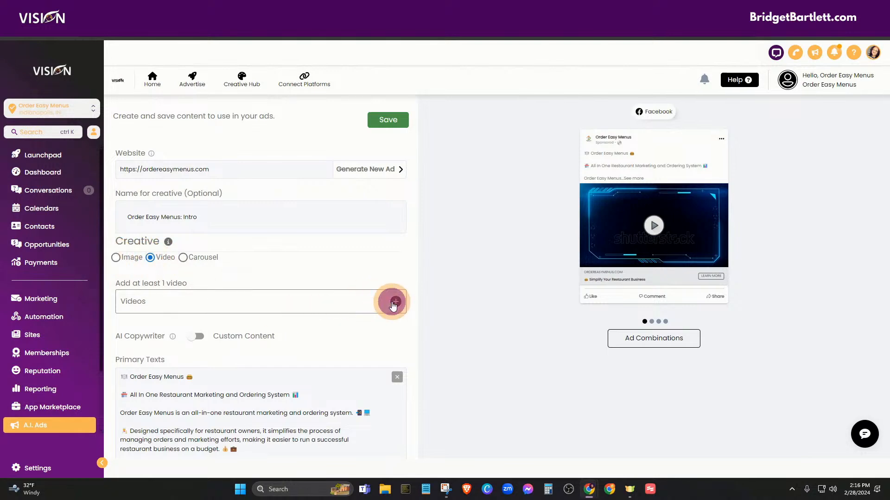
{"action": "left_click", "coordinate": [317, 141]}
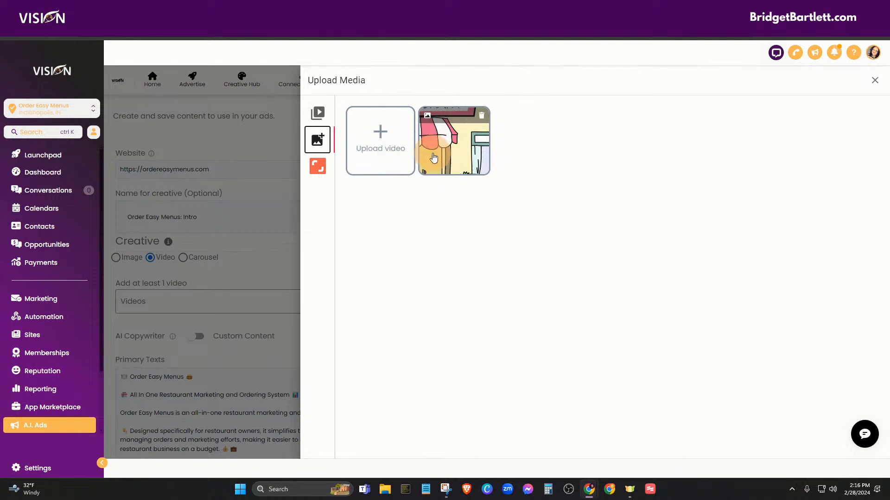
{"action": "left_click", "coordinate": [444, 156]}
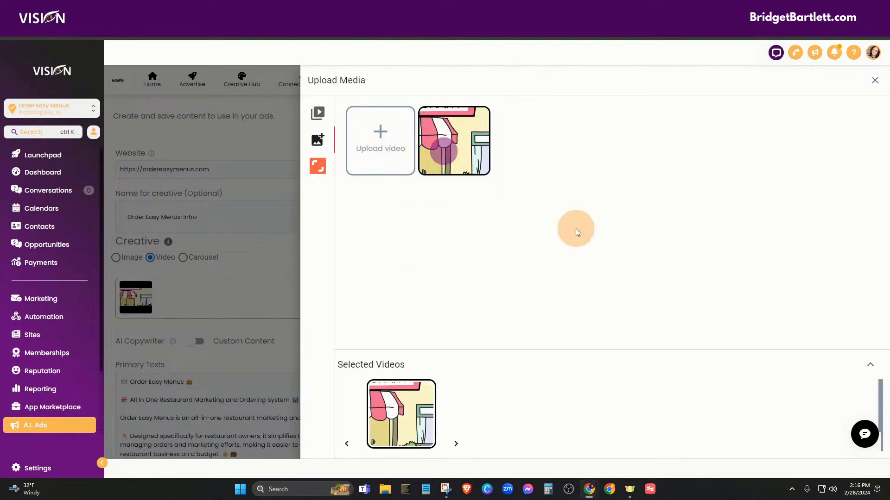
{"action": "left_click", "coordinate": [873, 84]}
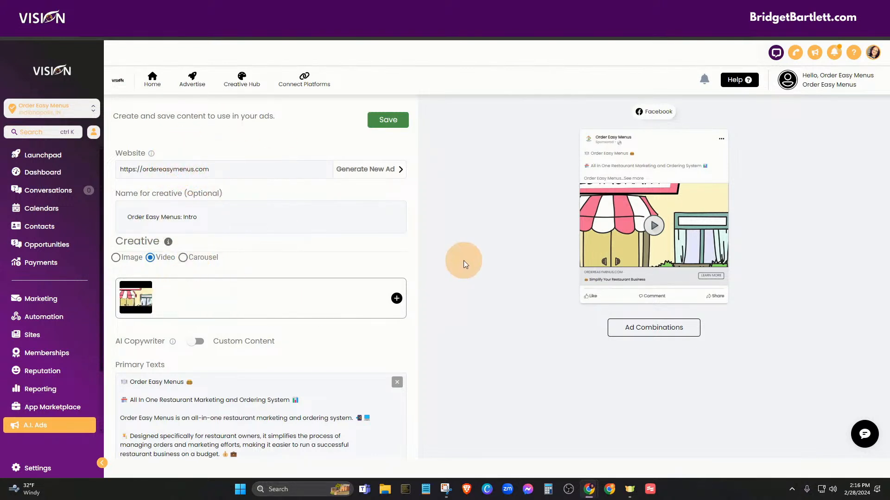
- Review the creative's primary texts and headlines, and set its call to action to Sign Up
{"action": "scroll", "coordinate": [323, 357], "scroll_direction": "down", "scroll_amount": 2}
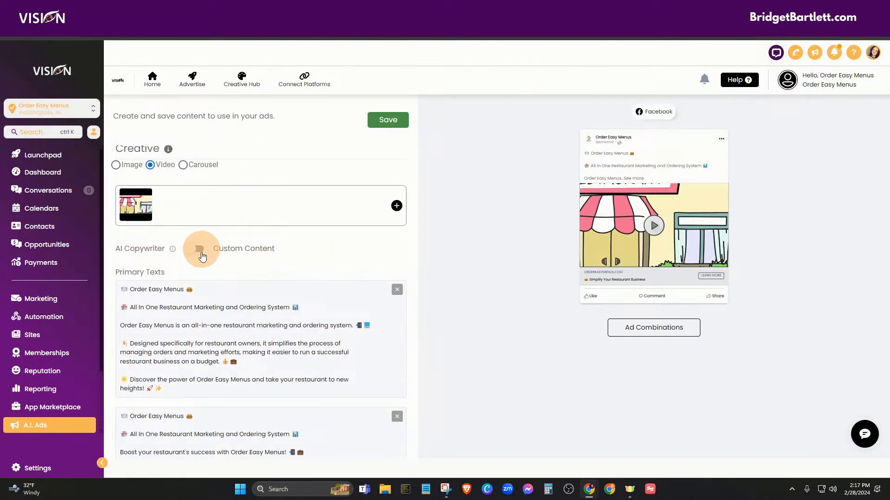
{"action": "scroll", "coordinate": [288, 315], "scroll_direction": "down", "scroll_amount": 2}
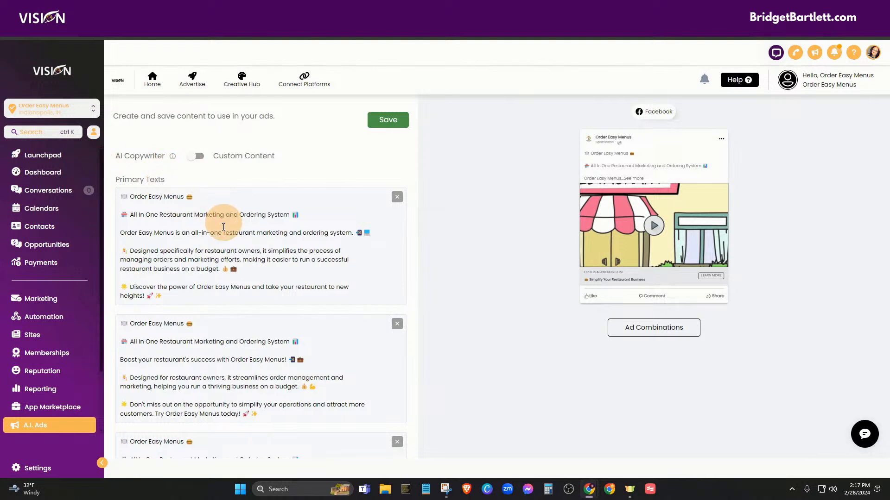
{"action": "scroll", "coordinate": [272, 309], "scroll_direction": "down", "scroll_amount": 10}
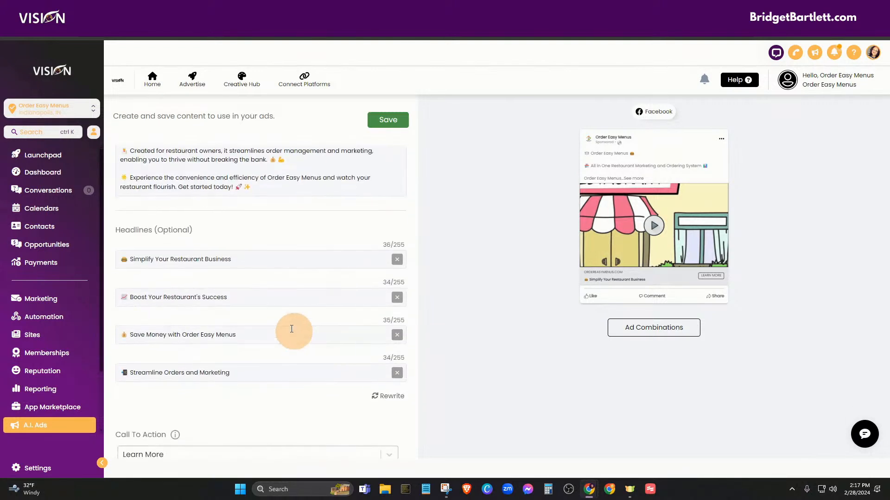
{"action": "scroll", "coordinate": [282, 350], "scroll_direction": "down", "scroll_amount": 1}
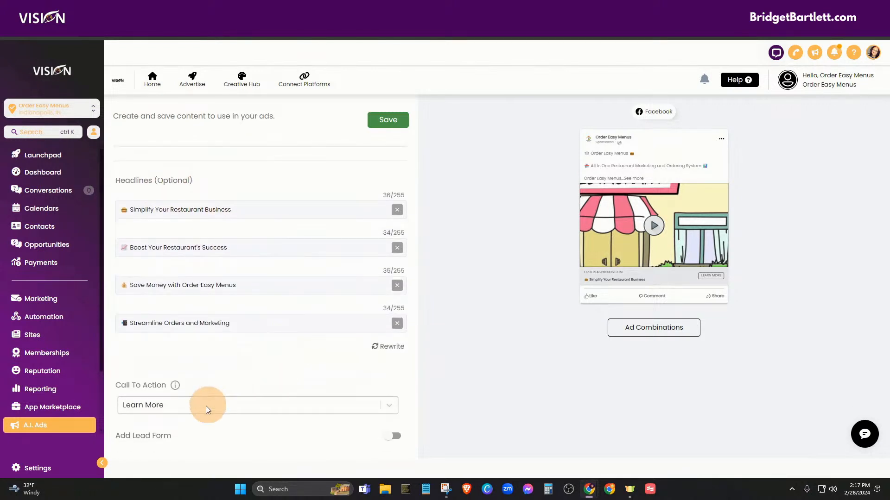
{"action": "left_click", "coordinate": [166, 408]}
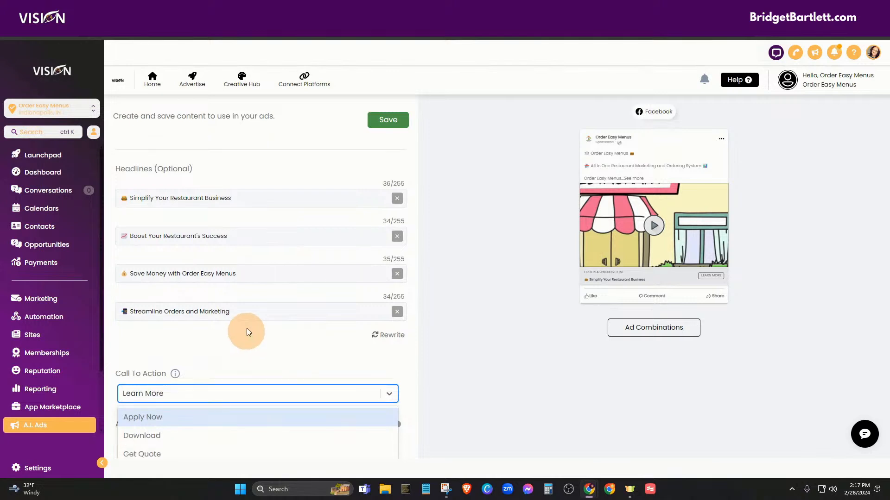
{"action": "left_click", "coordinate": [141, 432]}
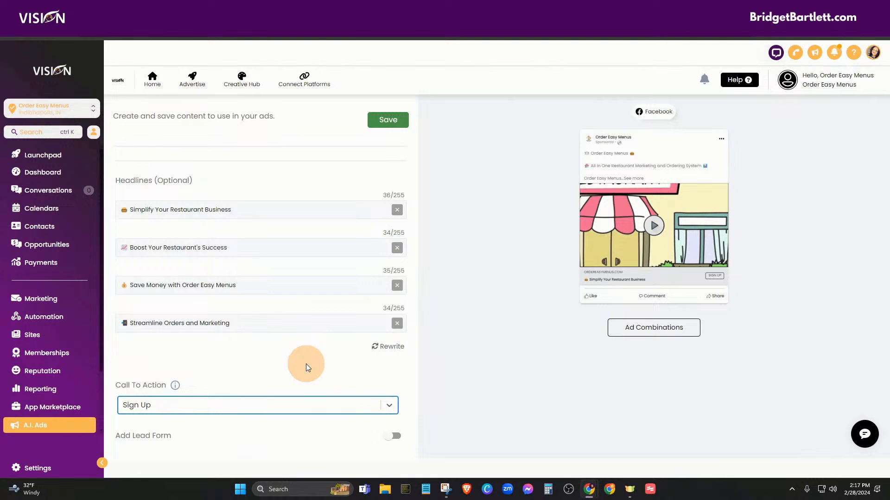
- Save the creative and start a new Facebook ad from "Order Easy Menus: Intro" in the Creative Hub library
{"action": "scroll", "coordinate": [298, 367], "scroll_direction": "up", "scroll_amount": 6}
{"action": "scroll", "coordinate": [252, 342], "scroll_direction": "up", "scroll_amount": 7}
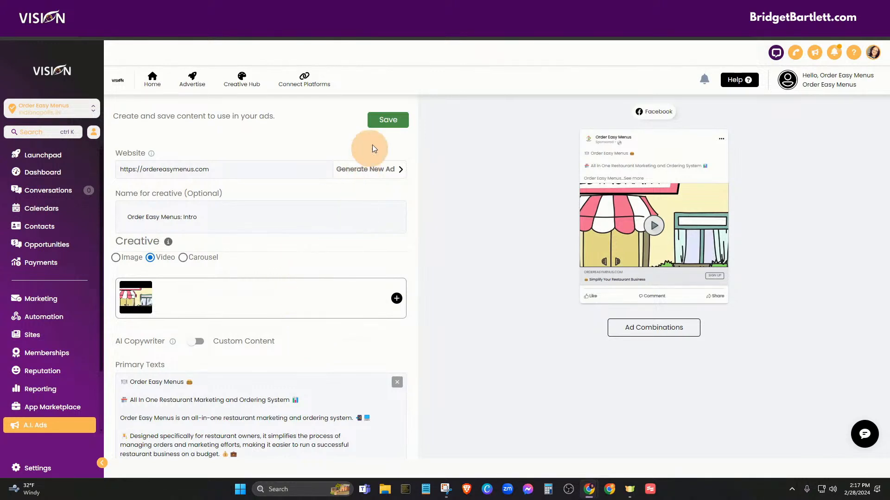
{"action": "left_click", "coordinate": [385, 121]}
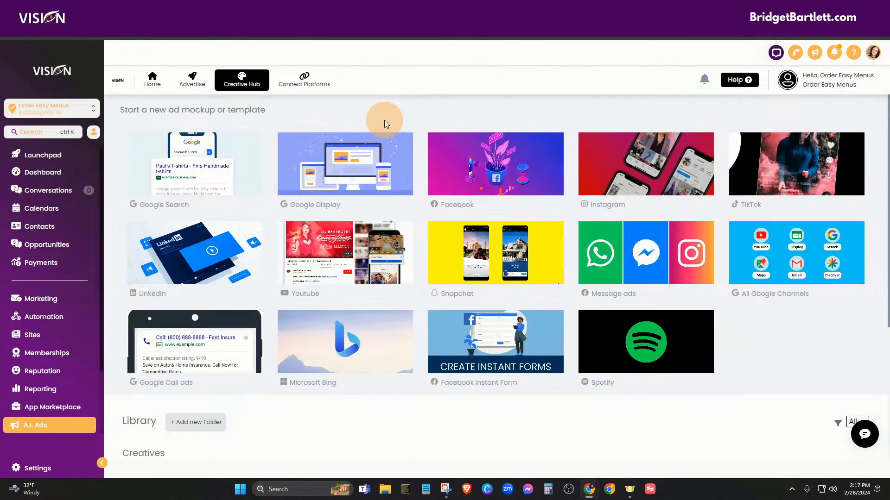
{"action": "scroll", "coordinate": [436, 331], "scroll_direction": "down", "scroll_amount": 4}
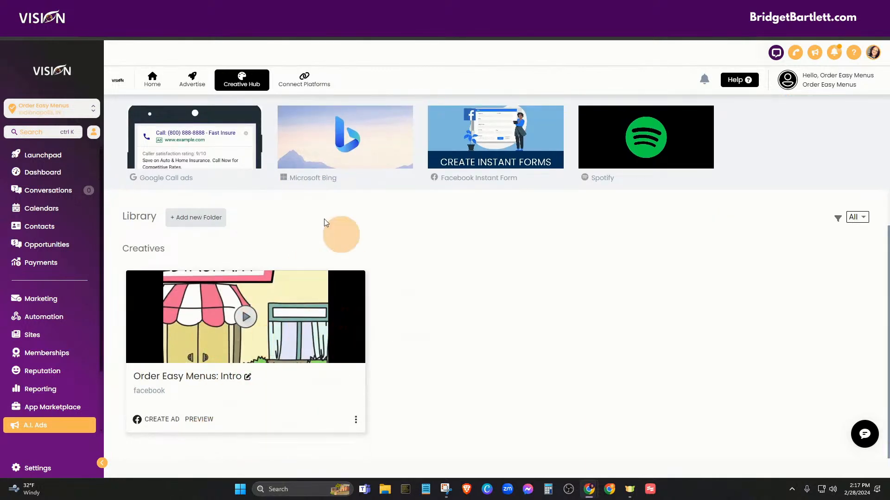
{"action": "left_click", "coordinate": [163, 419]}
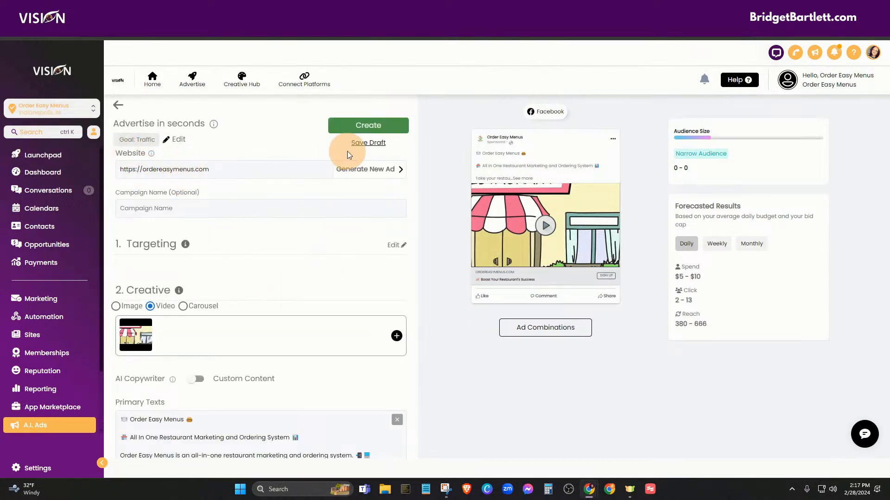
- Save Traffic as the ad's objective and name the campaign "Intro"
{"action": "left_click", "coordinate": [170, 139]}
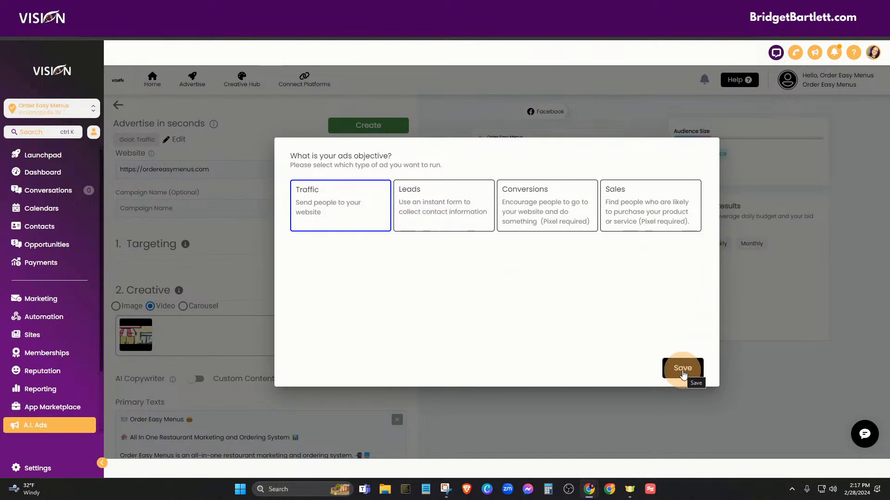
{"action": "left_click", "coordinate": [449, 212]}
{"action": "left_click", "coordinate": [345, 216]}
{"action": "left_click", "coordinate": [677, 367]}
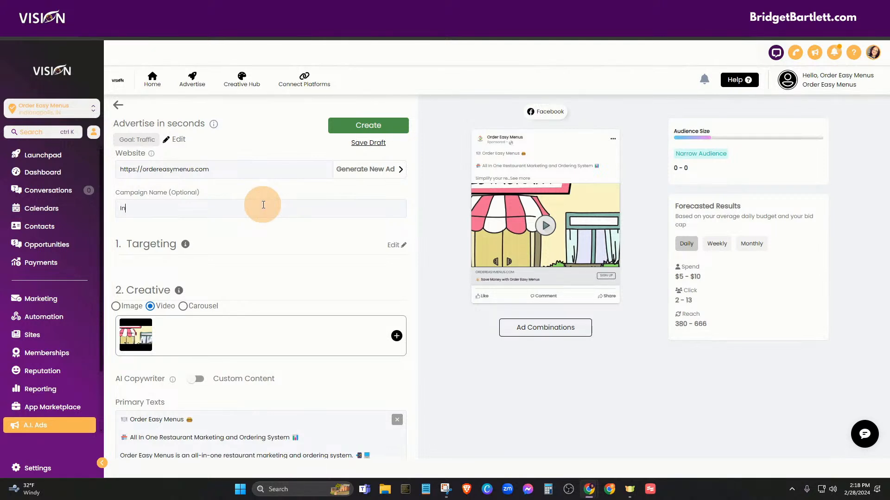
{"action": "scroll", "coordinate": [262, 222], "scroll_direction": "down", "scroll_amount": 1}
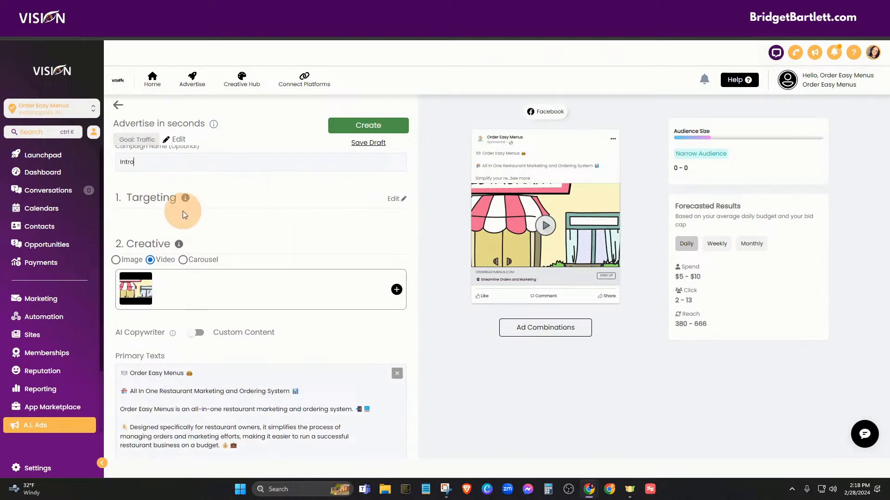
- Review the ad combinations for Feeds, Instant Articles, In-Stream Videos, Video Feeds and Story, along with the campaign's headlines, call to action and budget
{"action": "left_click", "coordinate": [570, 329]}
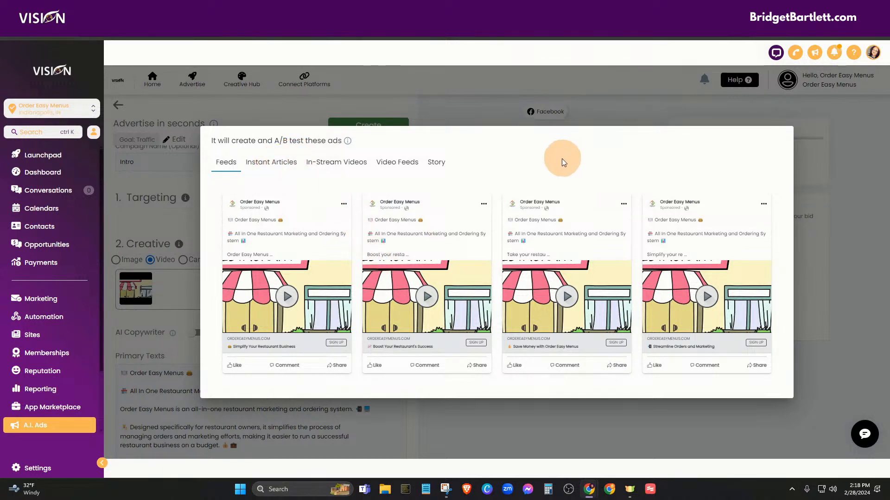
{"action": "left_click", "coordinate": [273, 164]}
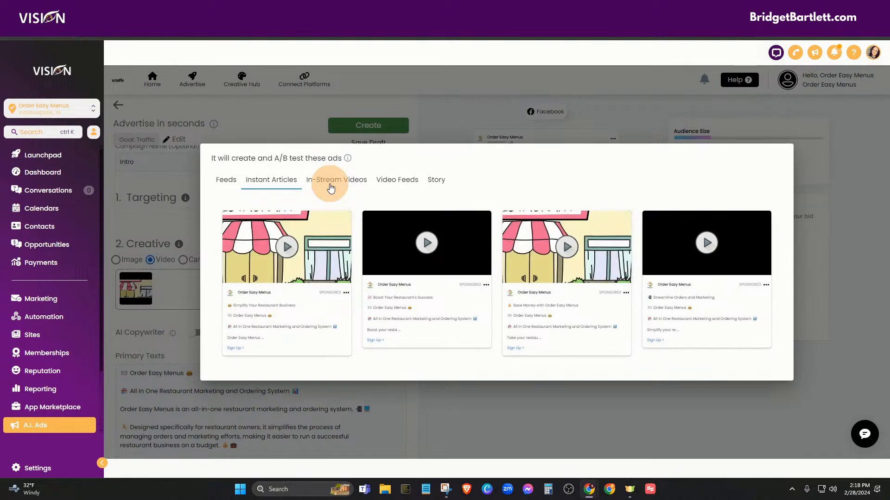
{"action": "left_click", "coordinate": [329, 184]}
{"action": "left_click", "coordinate": [400, 169]}
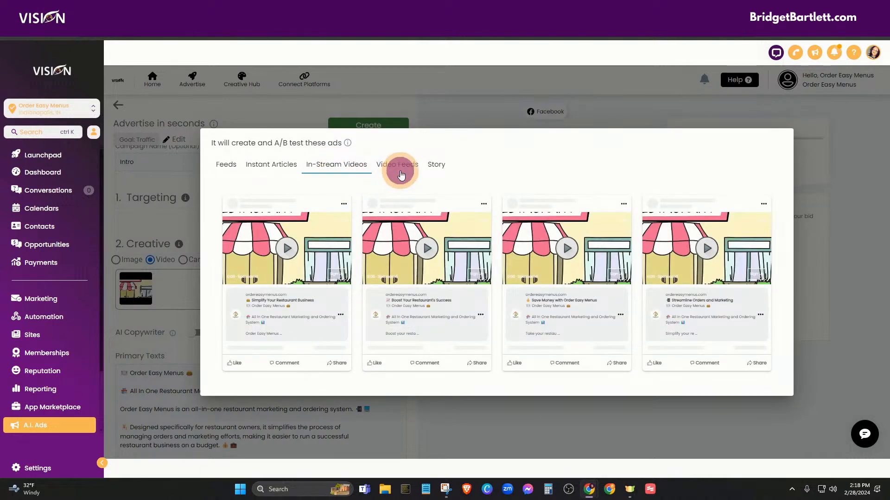
{"action": "left_click", "coordinate": [438, 170]}
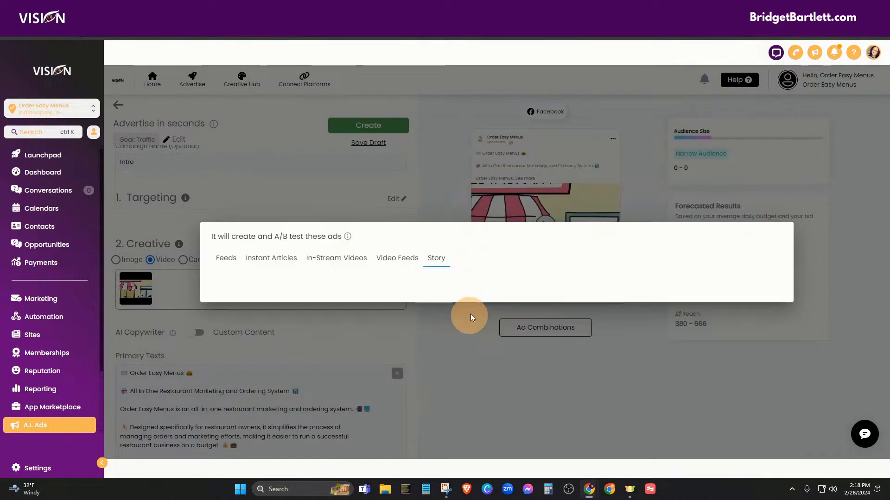
{"action": "left_click", "coordinate": [451, 142]}
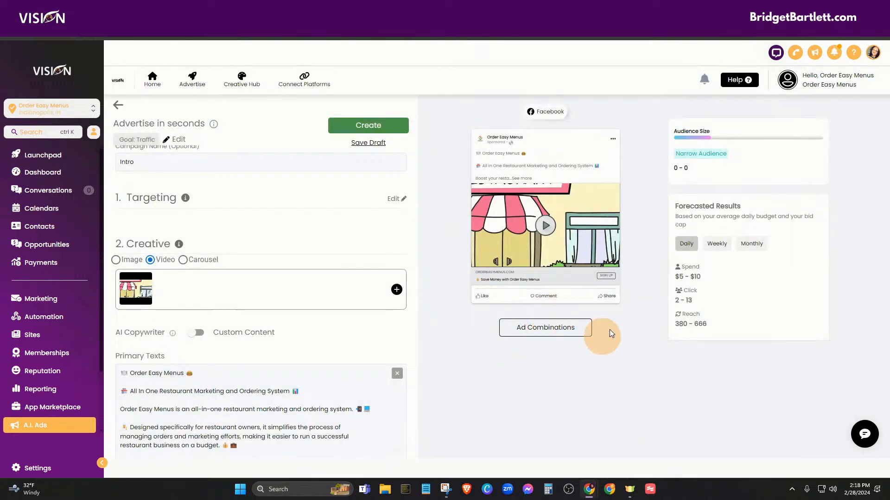
{"action": "scroll", "coordinate": [324, 329], "scroll_direction": "down", "scroll_amount": 6}
{"action": "scroll", "coordinate": [338, 343], "scroll_direction": "down", "scroll_amount": 12}
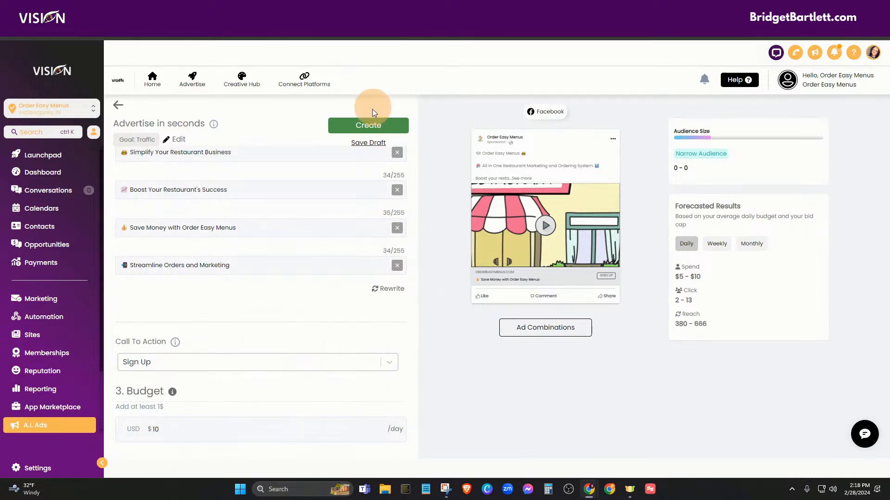
{"action": "scroll", "coordinate": [271, 359], "scroll_direction": "up", "scroll_amount": 10}
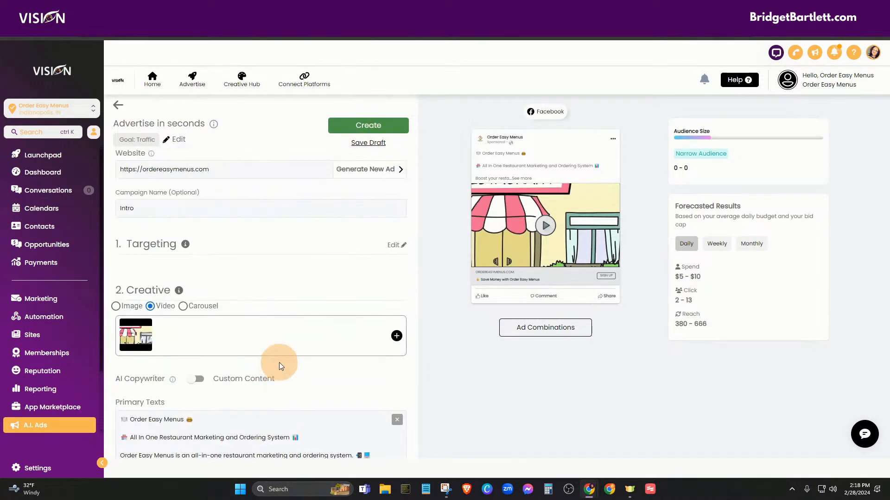
- Open the campaign's targeting and choose the MVA Lead Form leads CSV as the customer list for a new retargeting audience
{"action": "left_click", "coordinate": [394, 249]}
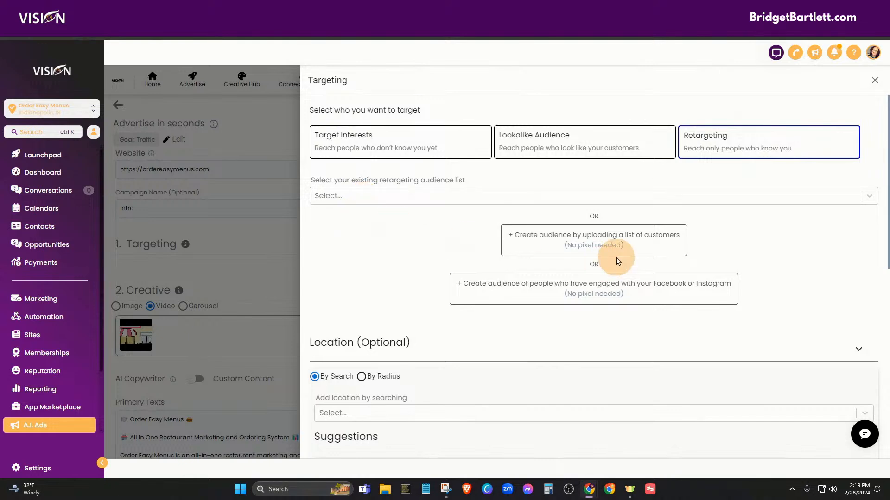
{"action": "left_click", "coordinate": [619, 242]}
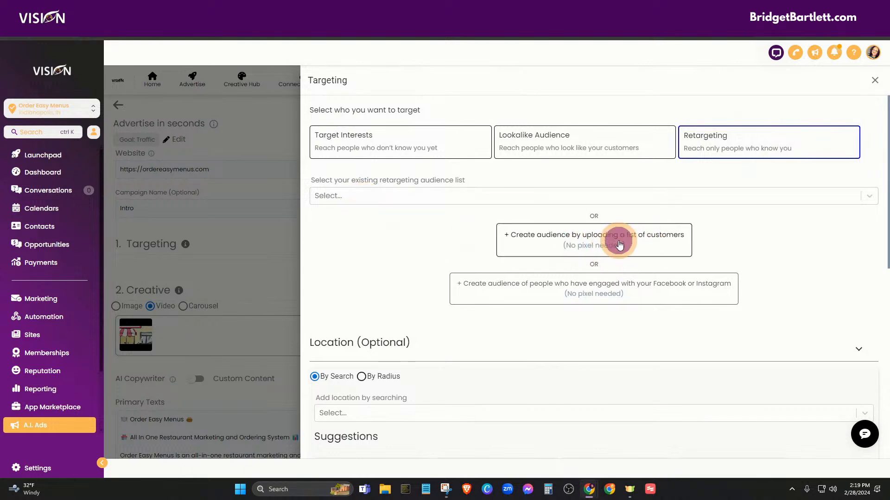
{"action": "left_click", "coordinate": [407, 156]}
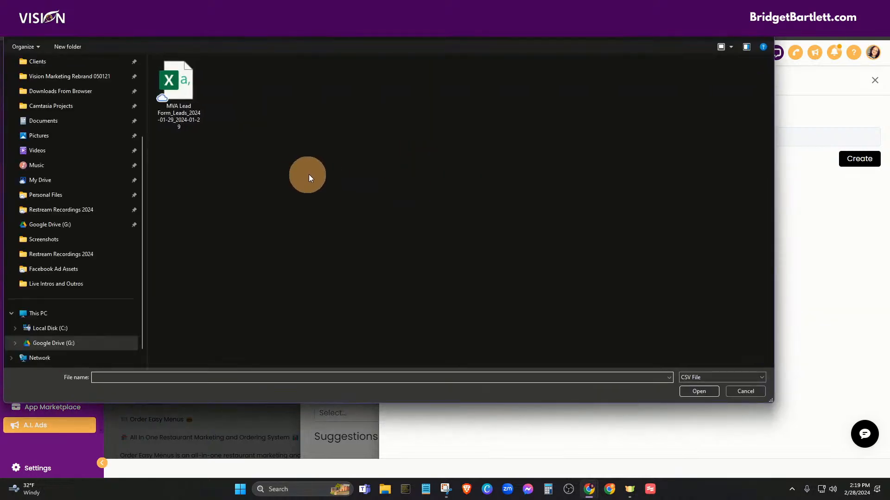
{"action": "left_click", "coordinate": [170, 99]}
{"action": "left_click", "coordinate": [685, 390]}
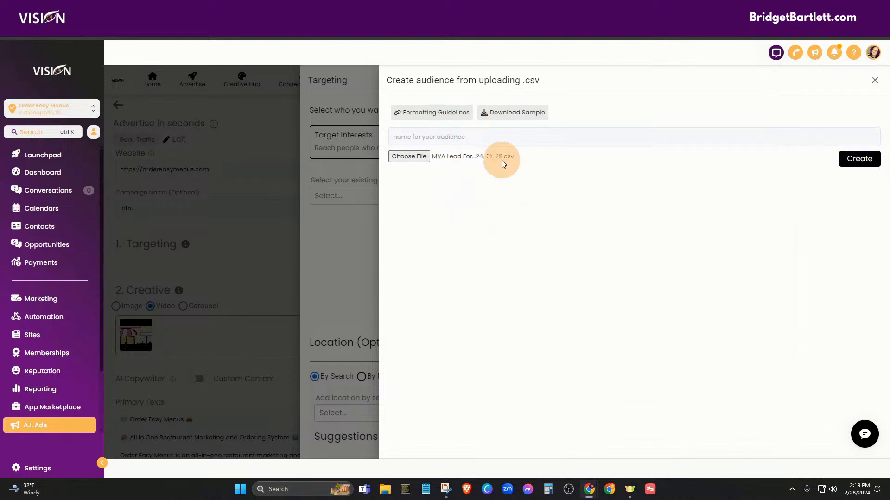
- Name the audience "MVA Leads" and try to create it from the chosen CSV file
{"action": "left_click", "coordinate": [858, 157]}
{"action": "left_click", "coordinate": [496, 293]}
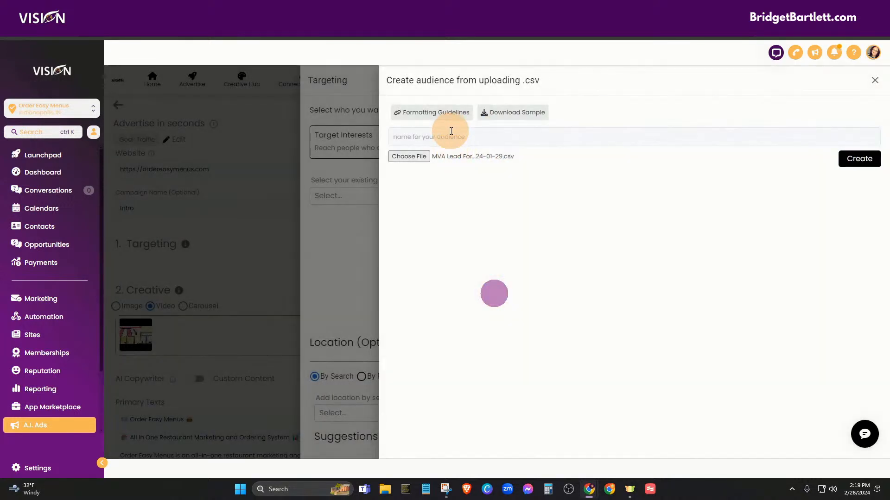
{"action": "left_click", "coordinate": [450, 132]}
{"action": "type", "text": "MVA L"}
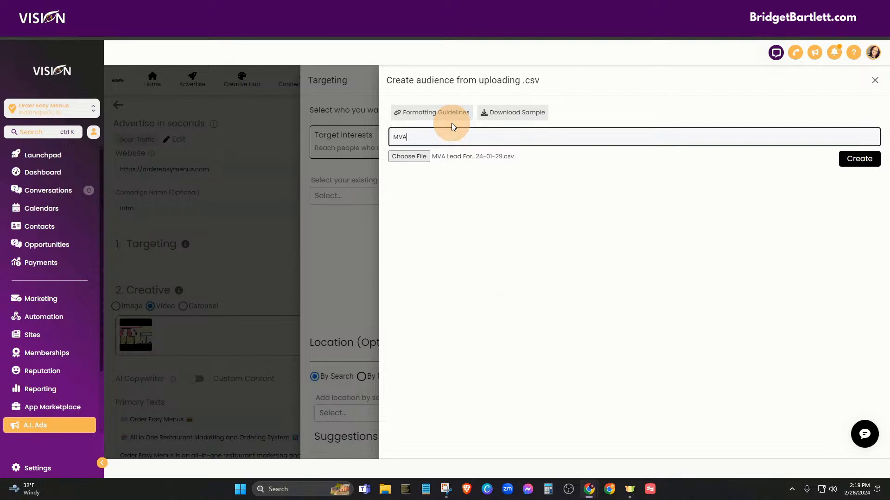
{"action": "type", "text": "eads"}
{"action": "left_click", "coordinate": [861, 163]}
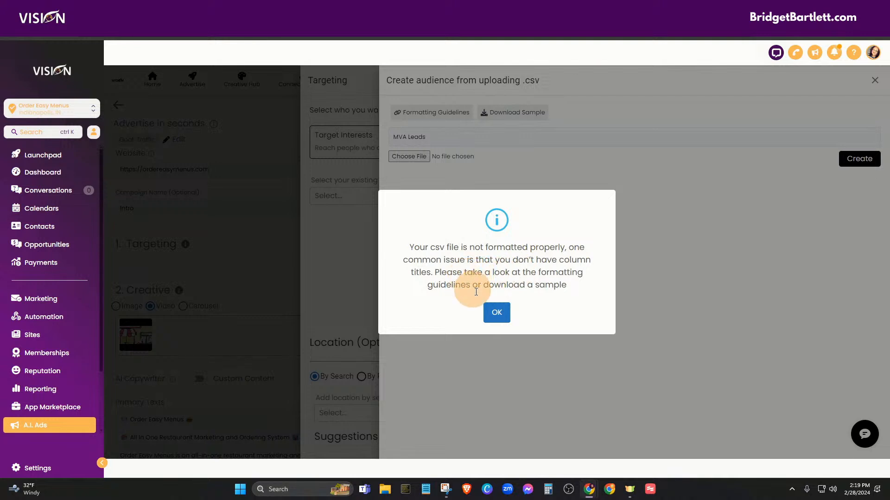
{"action": "left_click", "coordinate": [498, 314]}
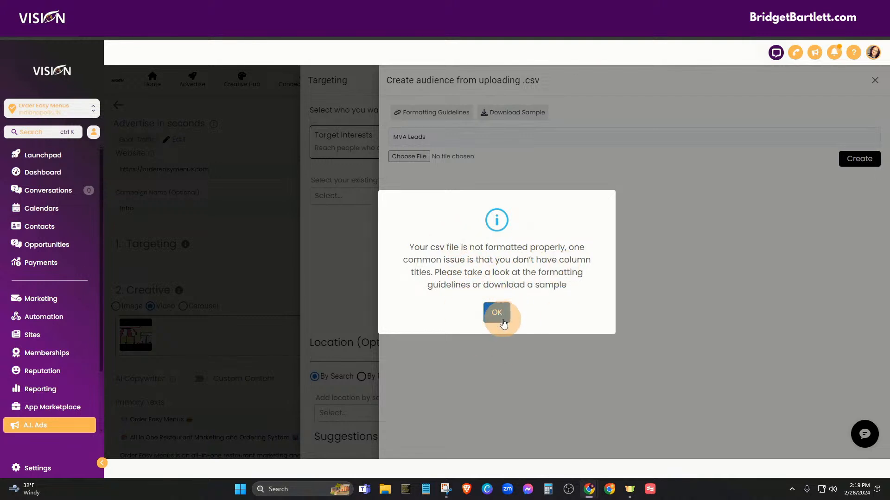
{"action": "left_click", "coordinate": [495, 314]}
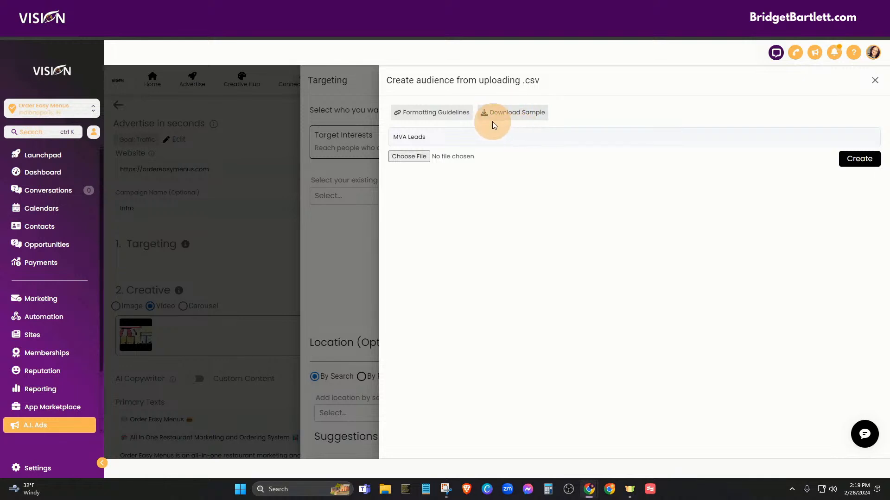
- Save the sample file example_value_based_audience_file to My Drive, check its columns in Excel, and close the audience upload form
{"action": "left_click", "coordinate": [536, 112]}
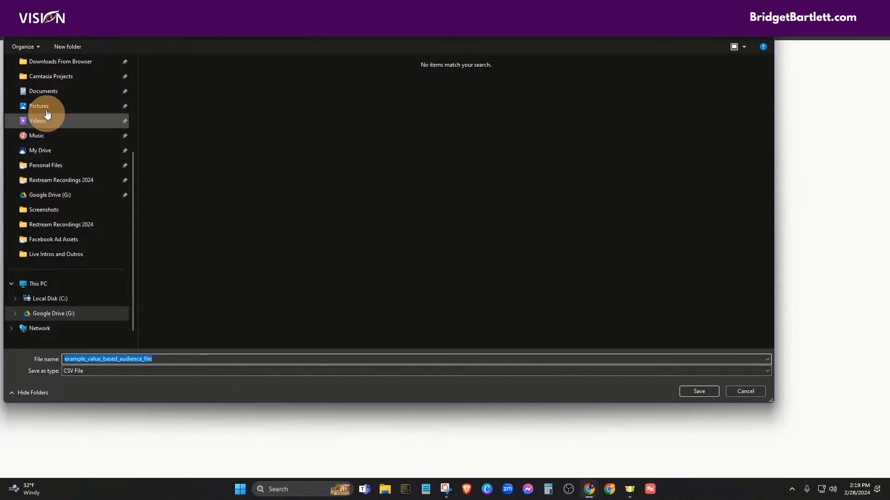
{"action": "left_click", "coordinate": [56, 149]}
{"action": "left_click", "coordinate": [694, 393]}
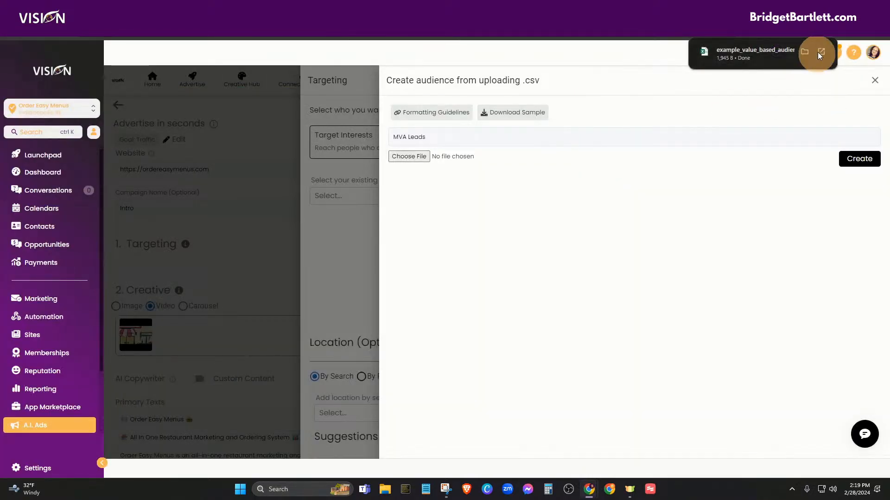
{"action": "left_click", "coordinate": [736, 51]}
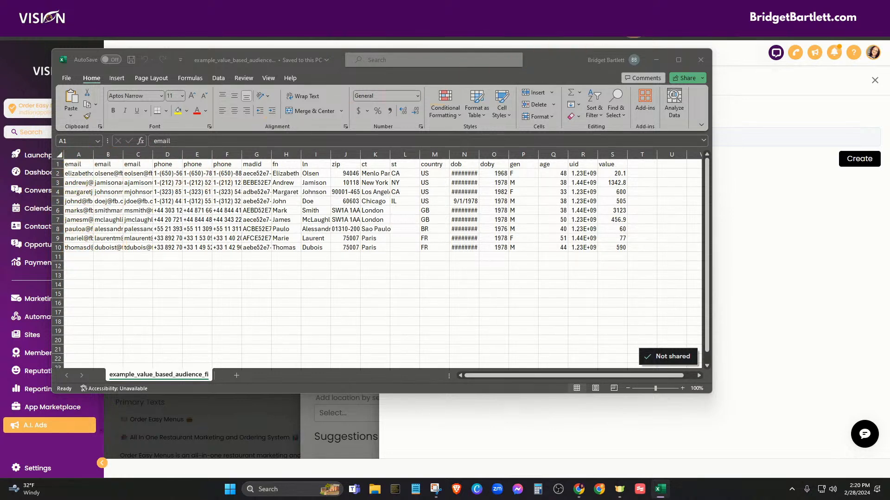
{"action": "left_click", "coordinate": [704, 60]}
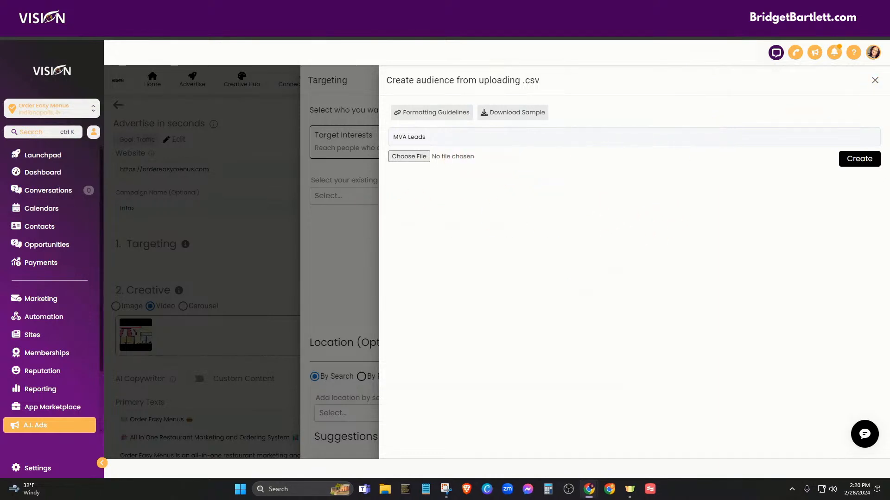
{"action": "left_click", "coordinate": [874, 81]}
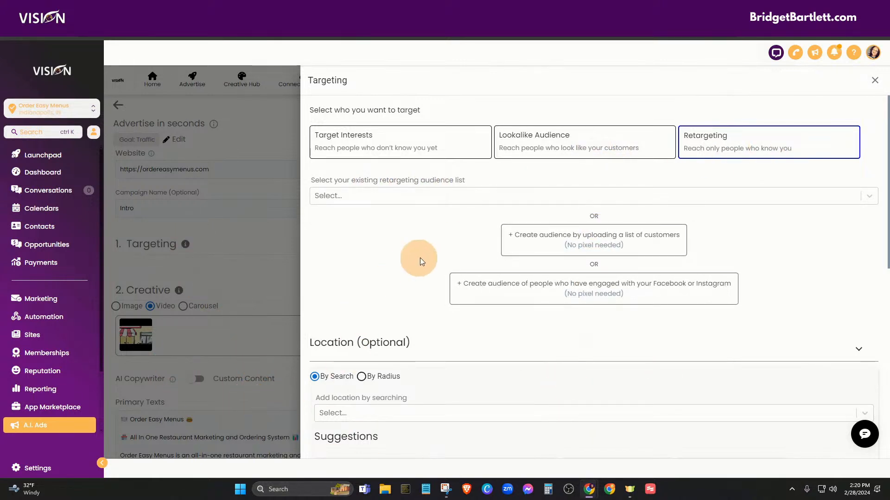
- Compare the Lookalike Audience and Retargeting options in the campaign's targeting, ending on Lookalike Audience
{"action": "left_click", "coordinate": [571, 150]}
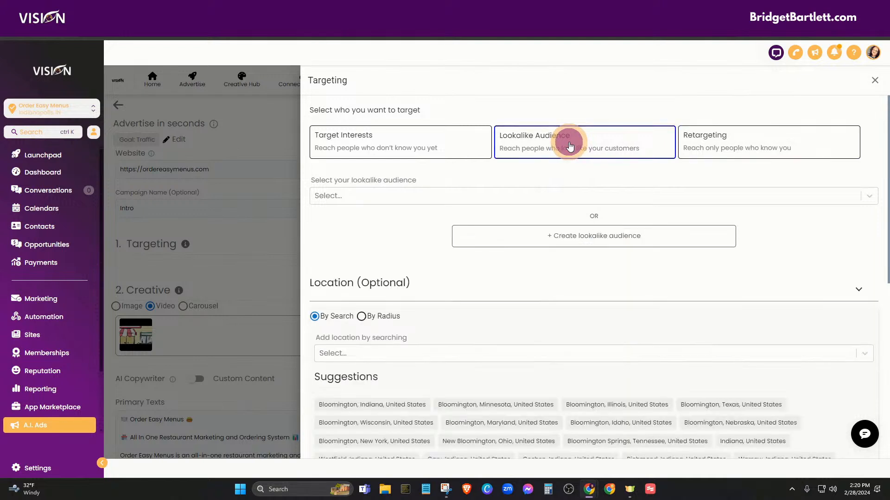
{"action": "left_click", "coordinate": [724, 147]}
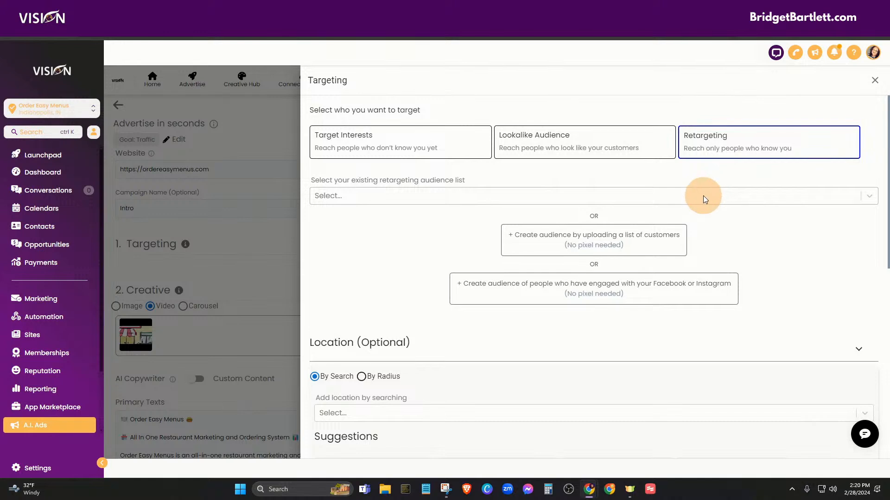
{"action": "left_click", "coordinate": [555, 142]}
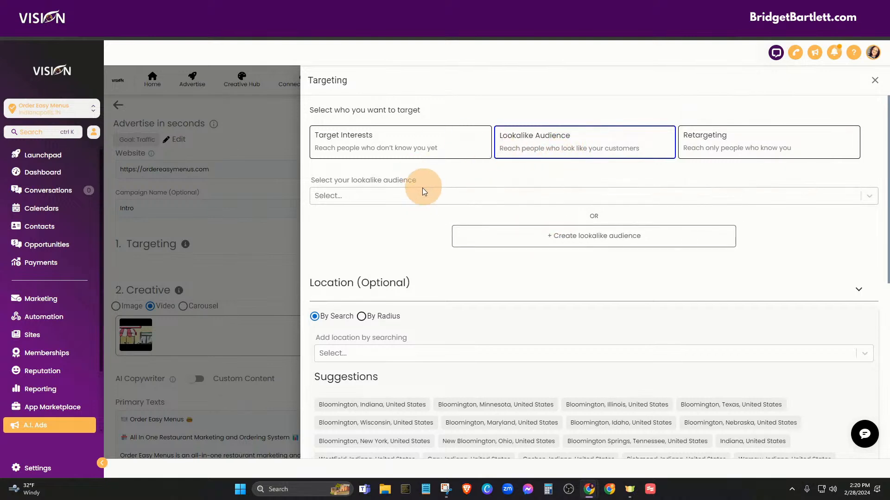
- Fill in a lookalike audience with source Order Easy Menus (page) and location United States, and close the form without creating it
{"action": "left_click", "coordinate": [565, 239]}
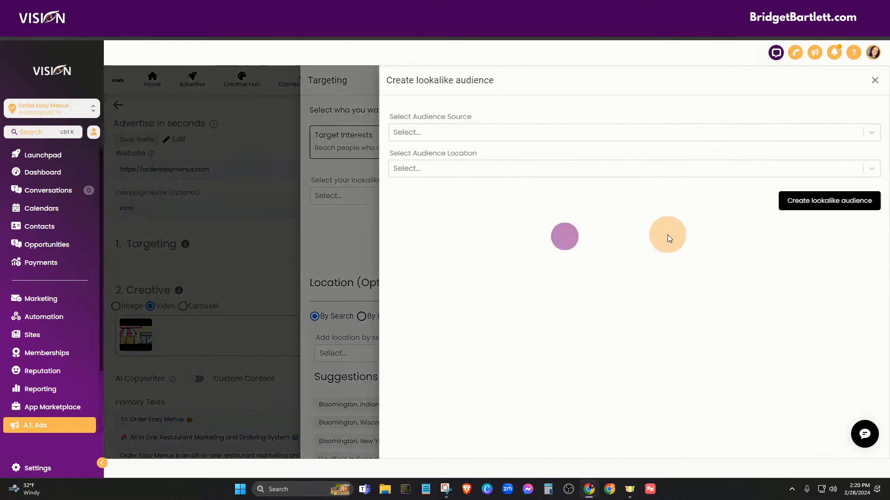
{"action": "left_click", "coordinate": [421, 135]}
{"action": "left_click", "coordinate": [427, 154]}
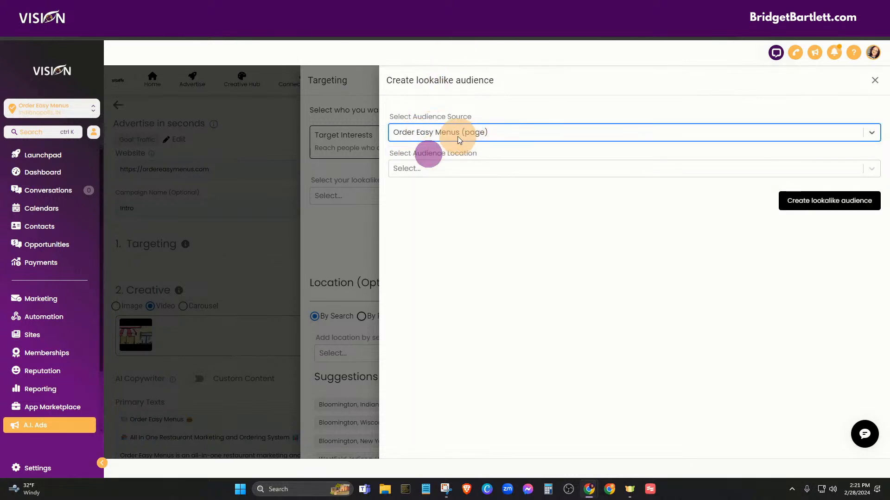
{"action": "left_click", "coordinate": [424, 168]}
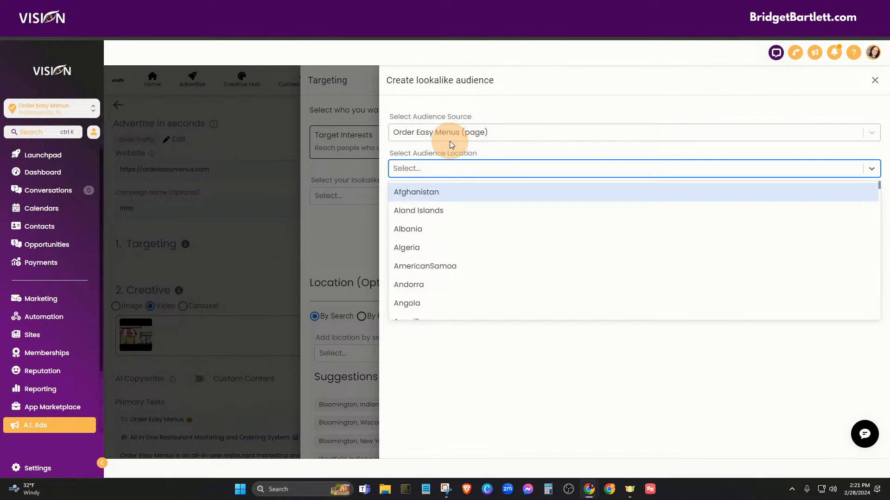
{"action": "type", "text": "uni"}
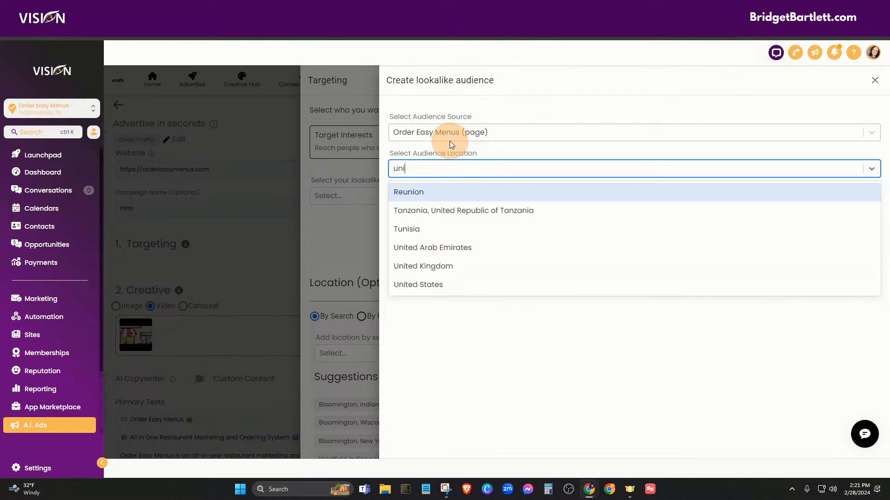
{"action": "left_click", "coordinate": [421, 286]}
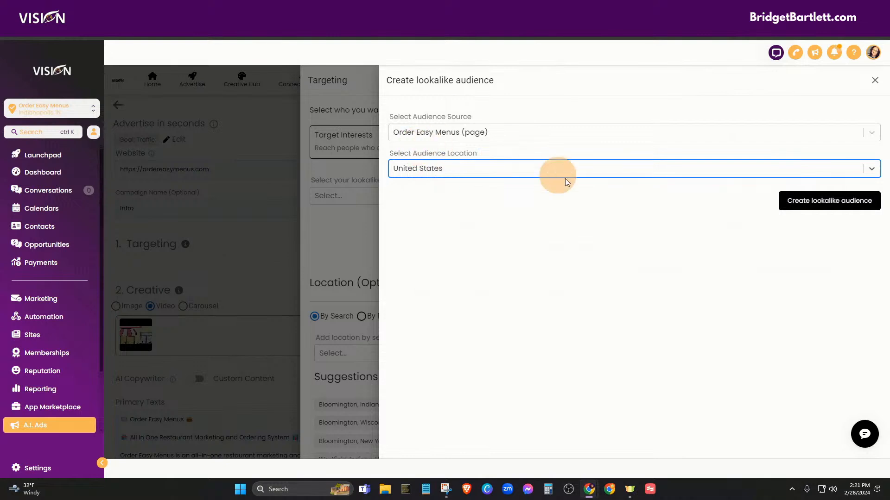
{"action": "left_click", "coordinate": [876, 81]}
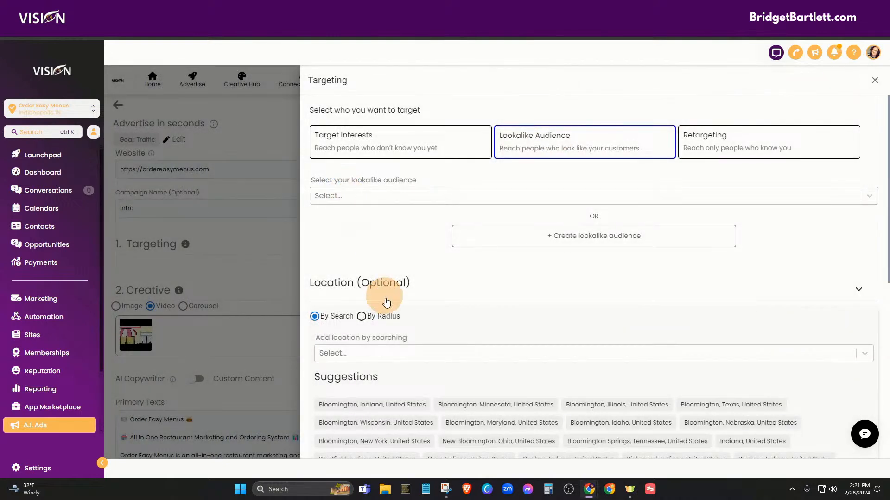
- Examine the location suggestions, map and placement options in the campaign's targeting settings, and close them
{"action": "scroll", "coordinate": [466, 319], "scroll_direction": "down", "scroll_amount": 4}
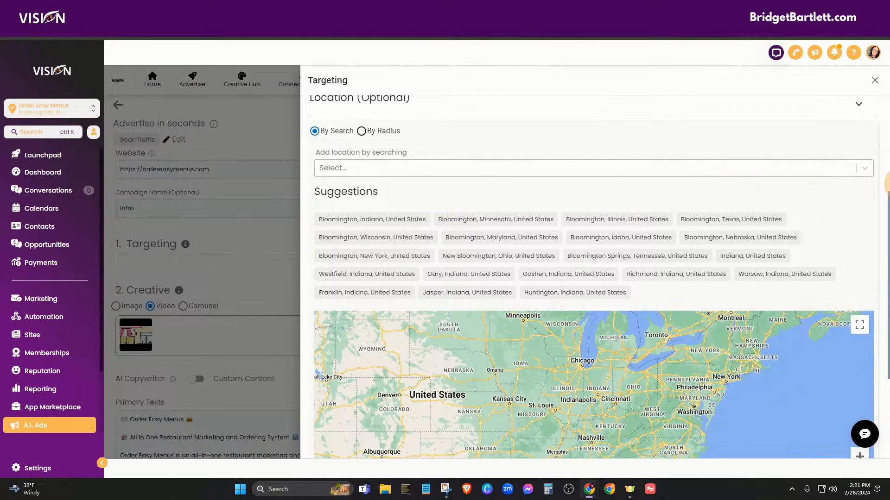
{"action": "scroll", "coordinate": [857, 200], "scroll_direction": "down", "scroll_amount": 2}
{"action": "scroll", "coordinate": [847, 231], "scroll_direction": "down", "scroll_amount": 2}
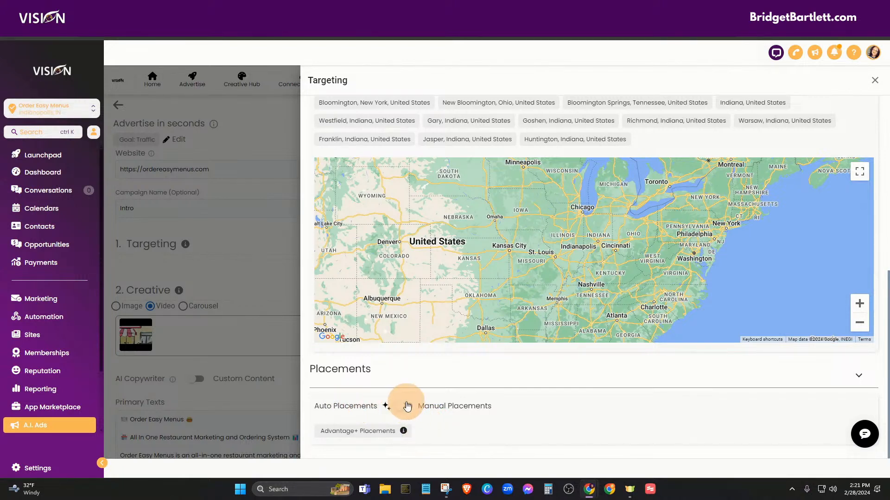
{"action": "scroll", "coordinate": [796, 407], "scroll_direction": "up", "scroll_amount": 5}
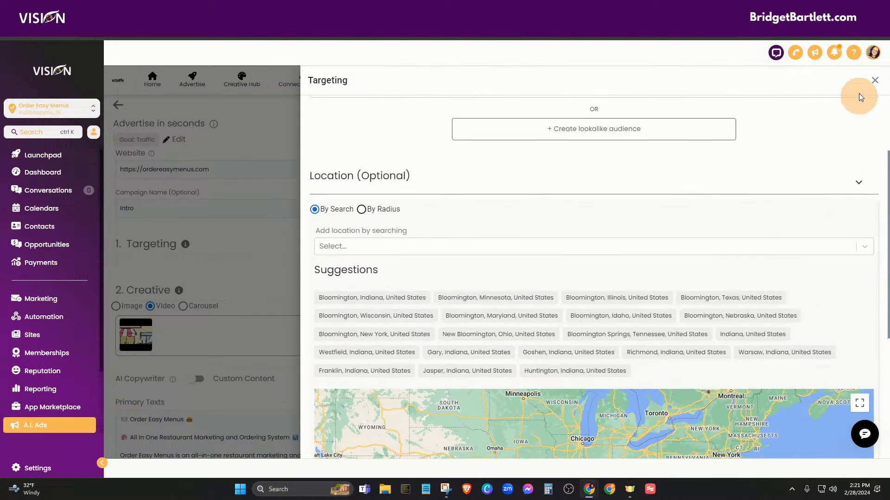
{"action": "left_click", "coordinate": [873, 82]}
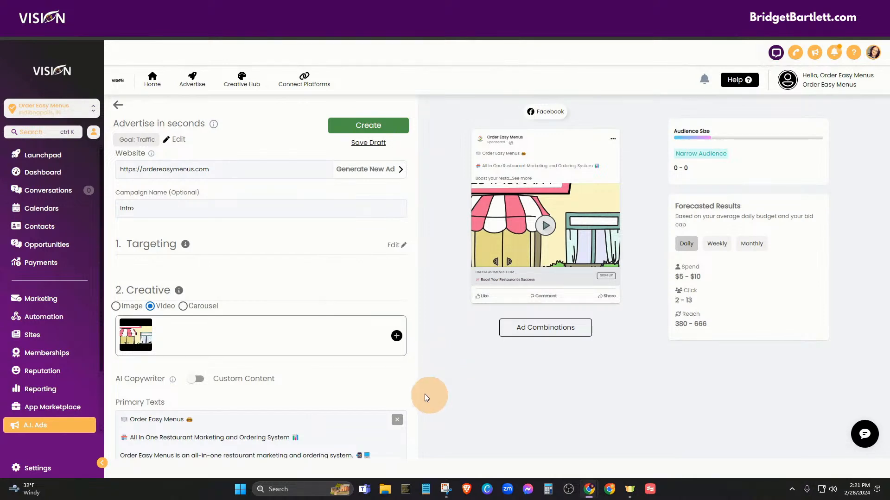
- Review the campaign's primary texts, headlines and call to action down to the budget section
{"action": "scroll", "coordinate": [339, 269], "scroll_direction": "down", "scroll_amount": 2}
{"action": "scroll", "coordinate": [330, 283], "scroll_direction": "down", "scroll_amount": 7}
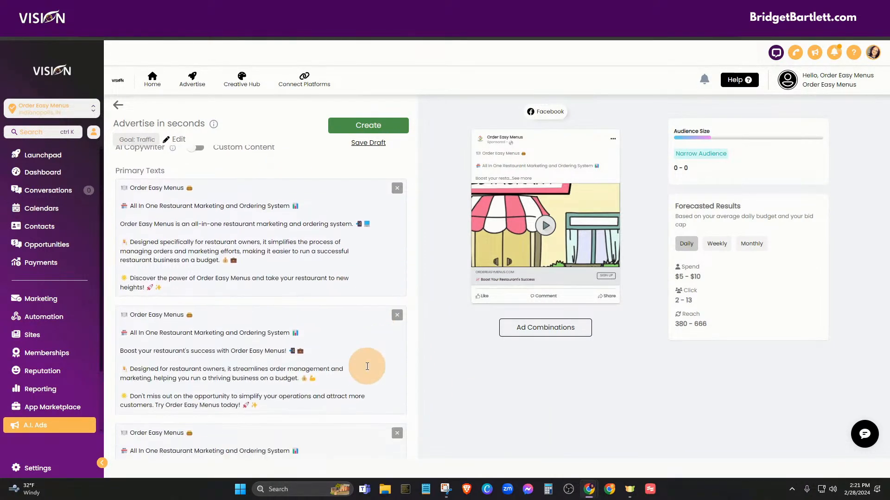
{"action": "scroll", "coordinate": [297, 429], "scroll_direction": "down", "scroll_amount": 6}
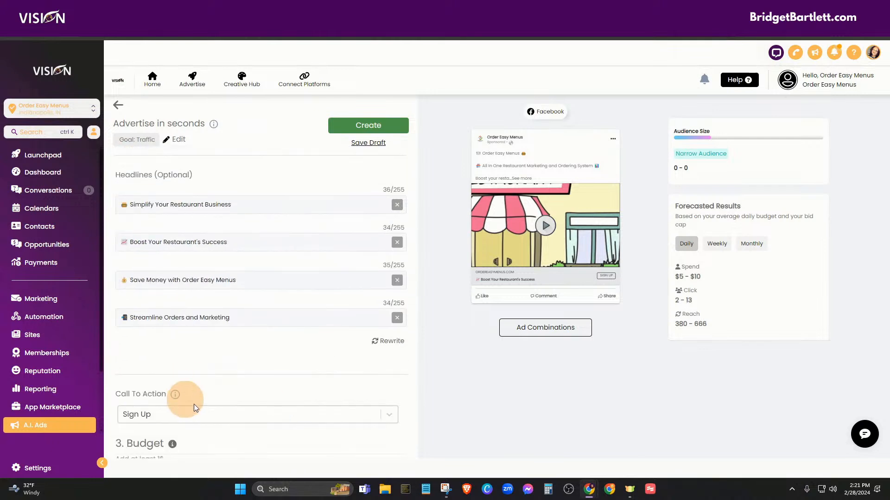